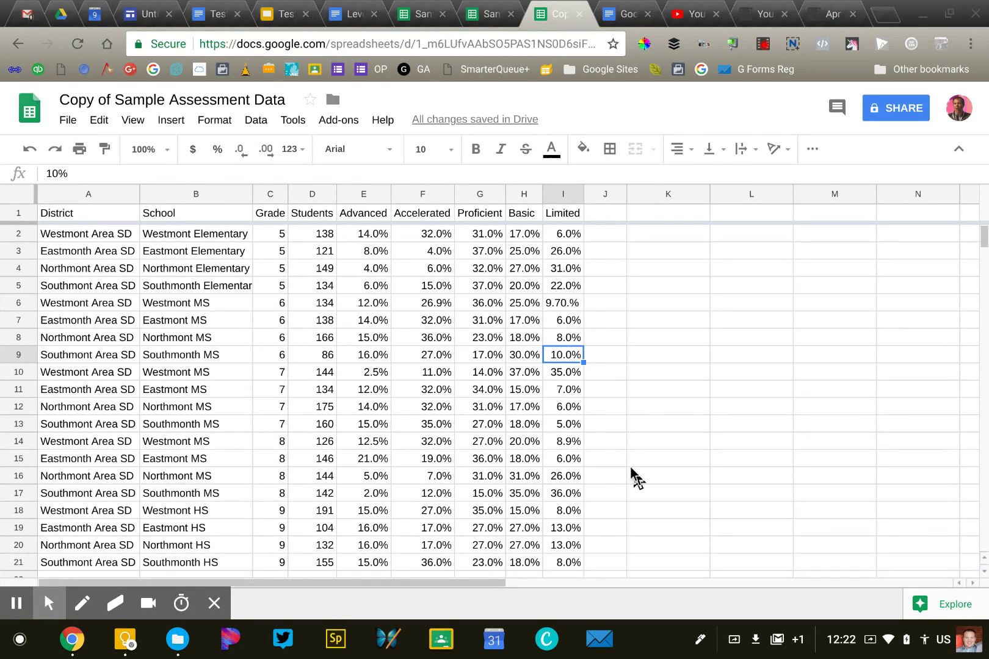
Review the District, School, Grade, Students and proficiency values in the data
left_click(467, 386)
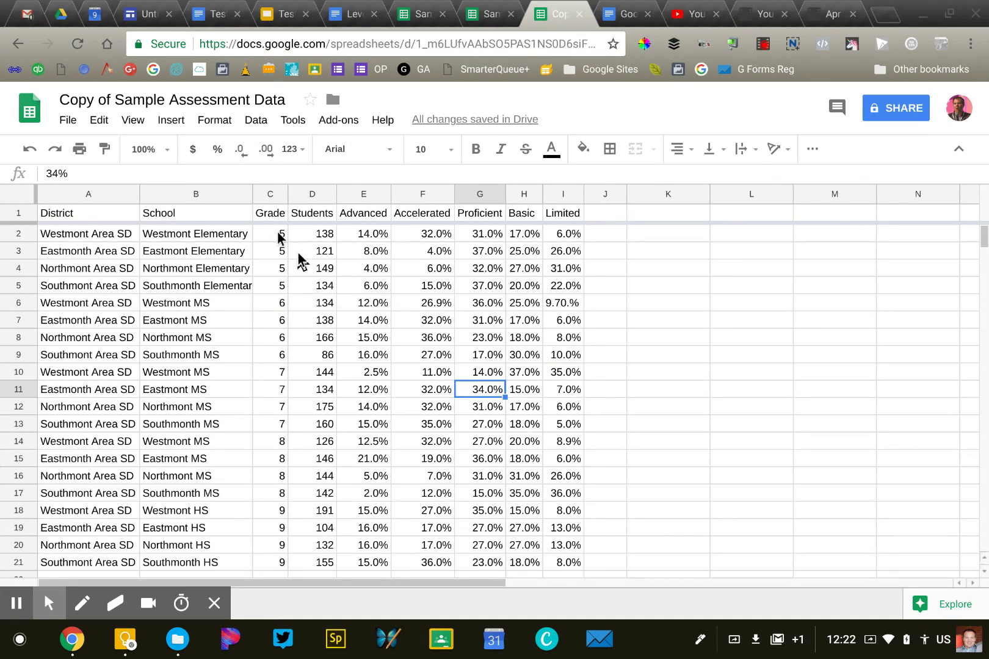
left_click(79, 212)
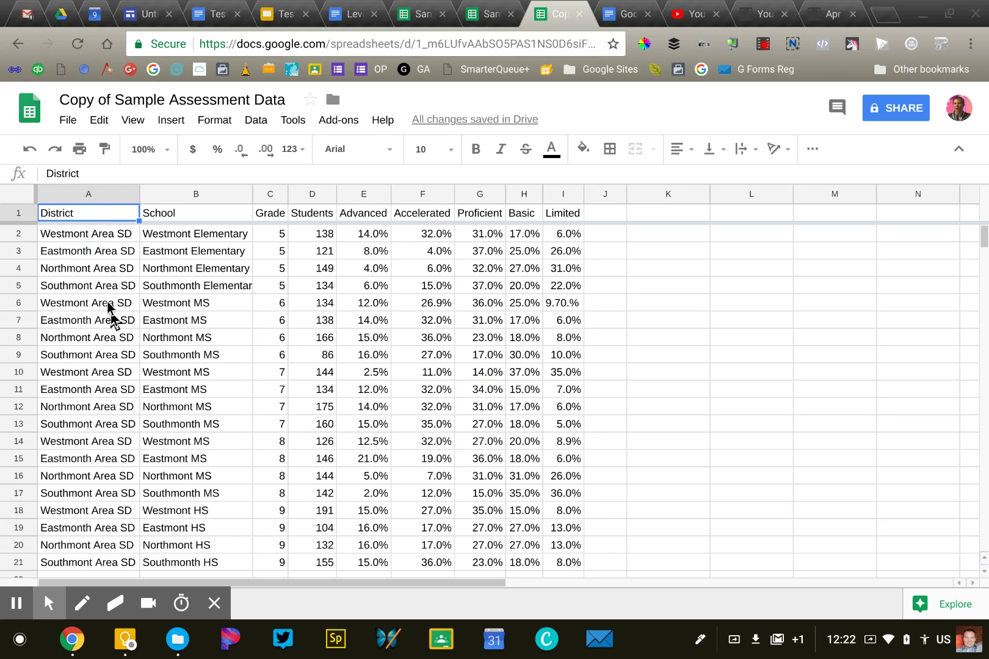
left_click(205, 193)
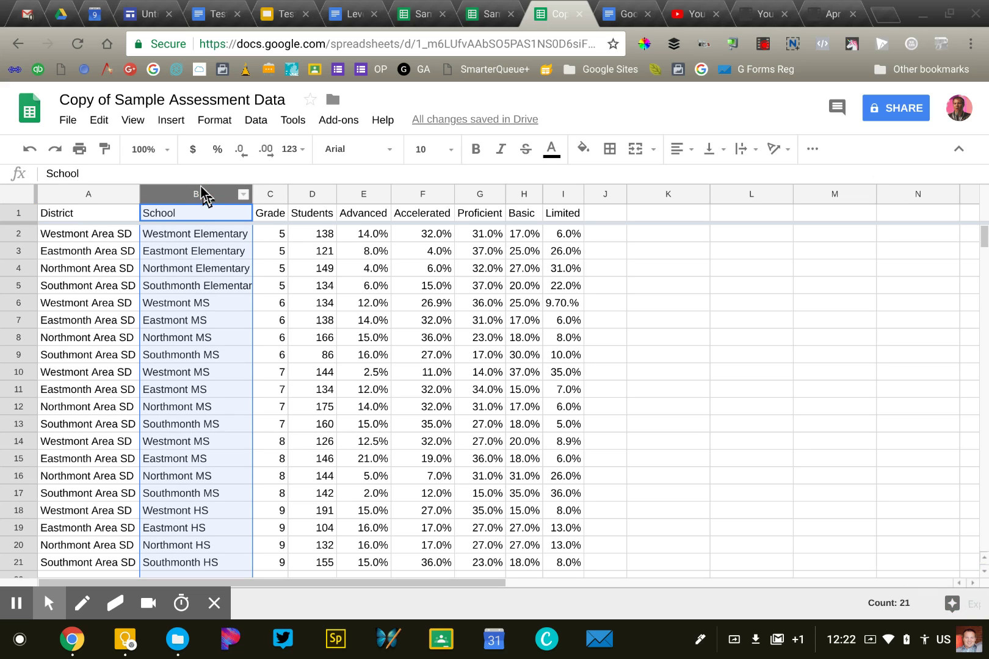
left_click(261, 194)
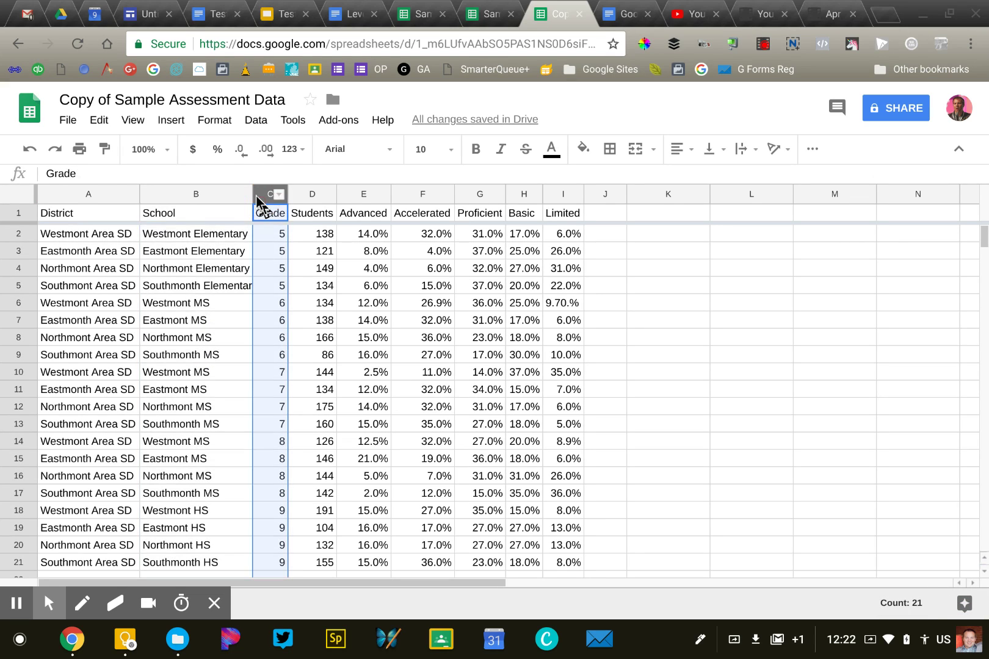
left_click(302, 198)
left_click(354, 268)
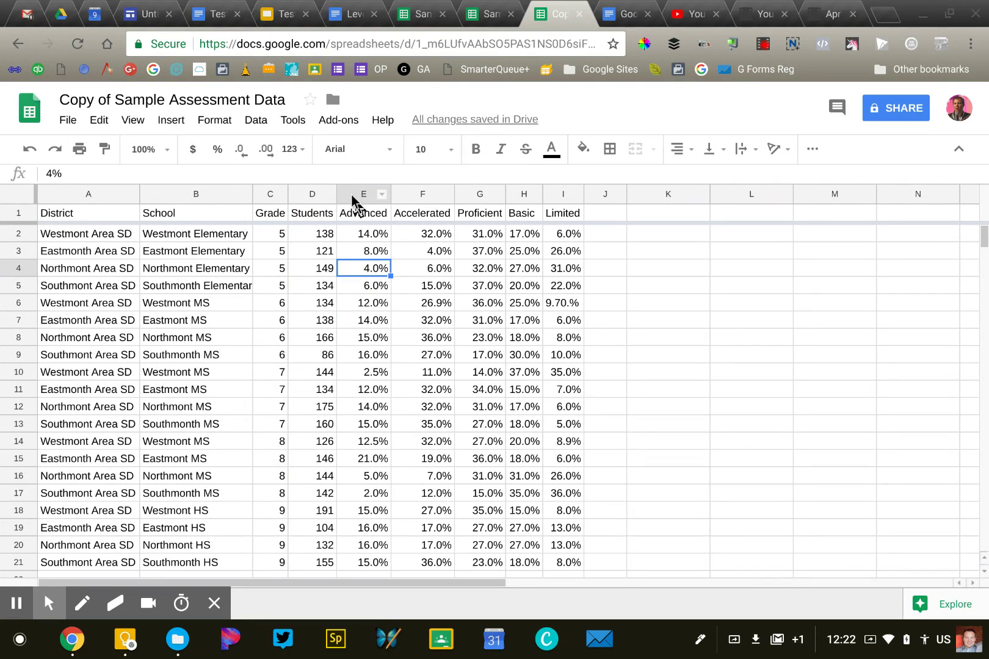
left_click(352, 212)
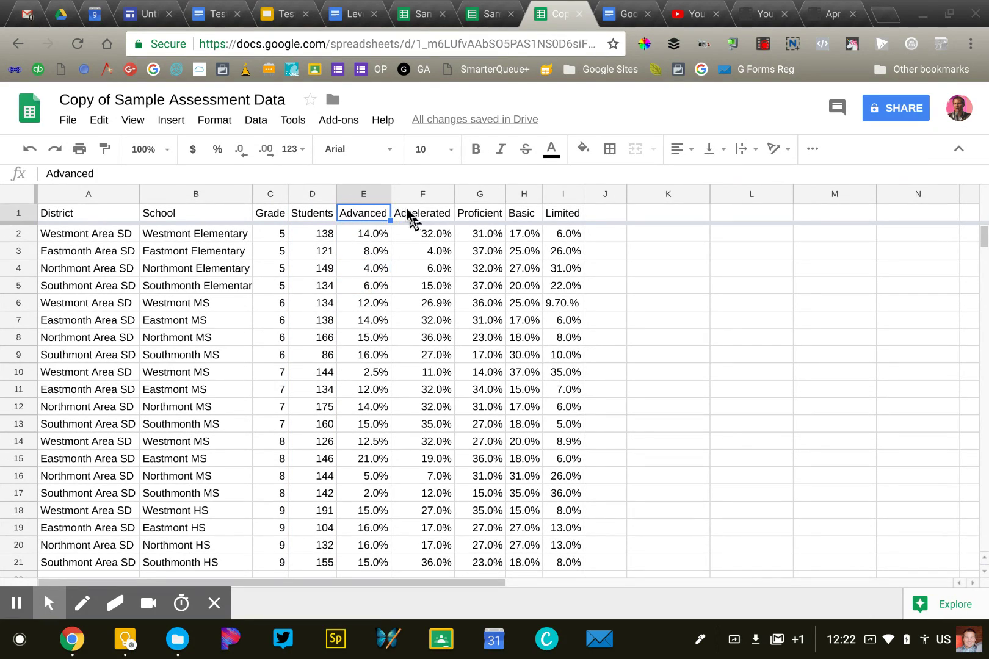
left_click(534, 259)
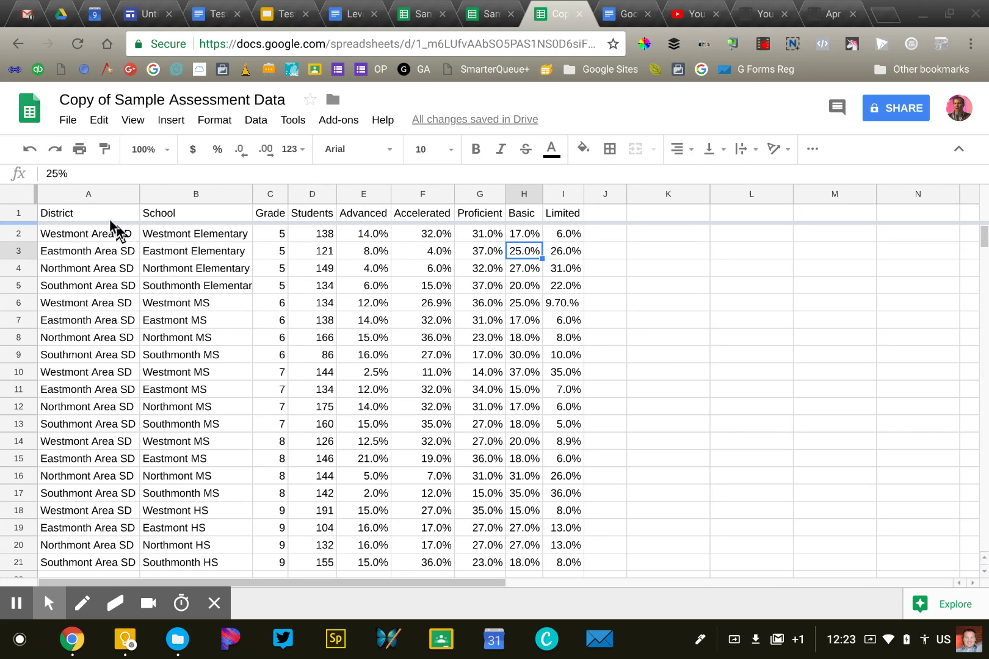
From cell A1, insert the default stacked column chart of Advanced through Limited percentages
left_click(88, 215)
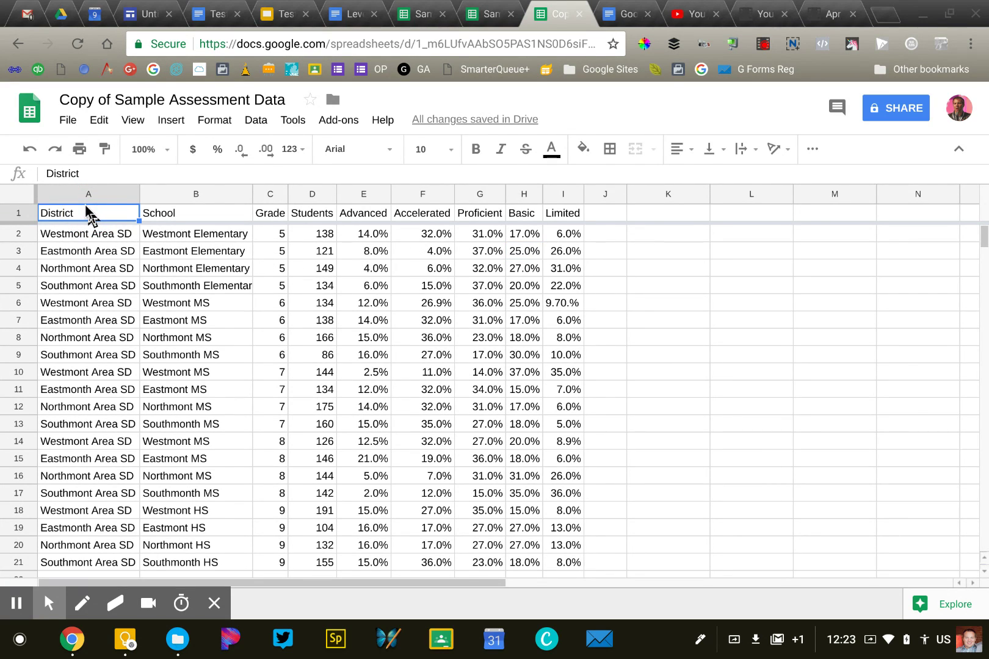
left_click(173, 122)
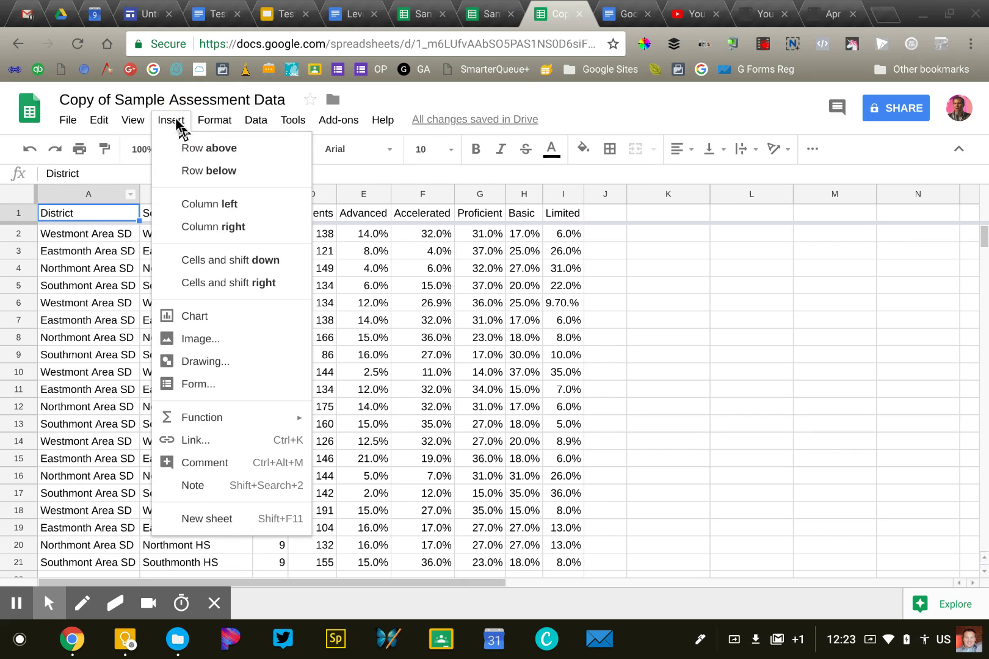
left_click(196, 319)
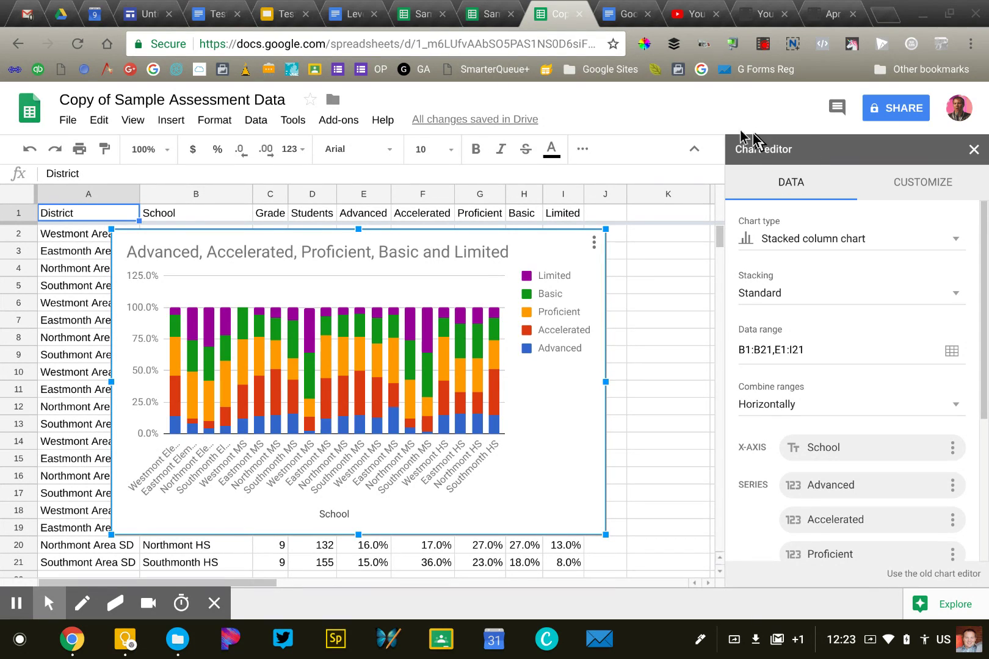
scroll(887, 357, "down", 3)
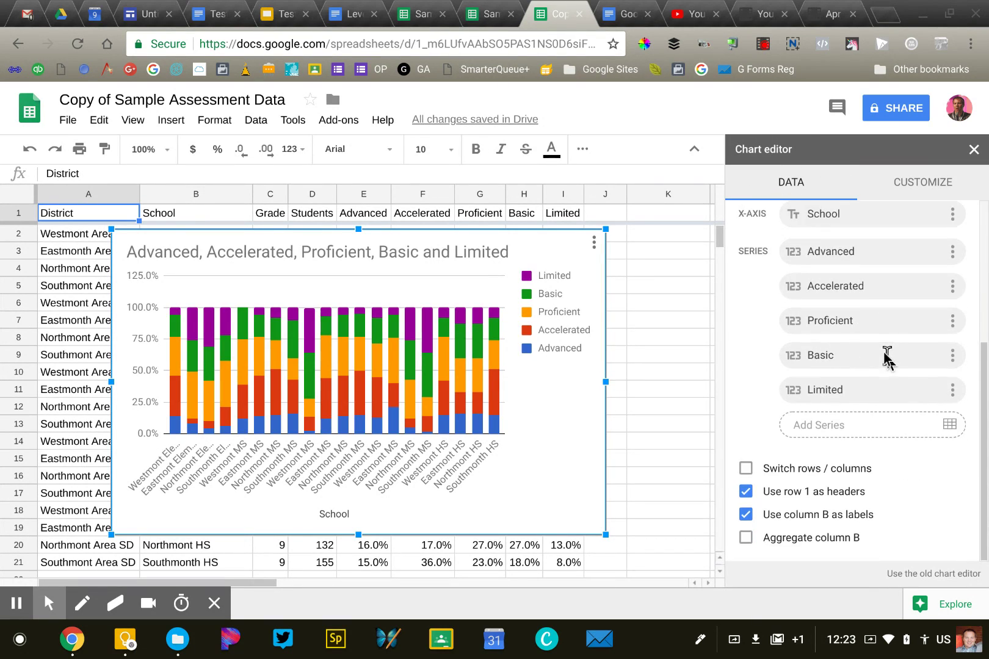
scroll(887, 357, "up", 3)
scroll(886, 356, "down", 1)
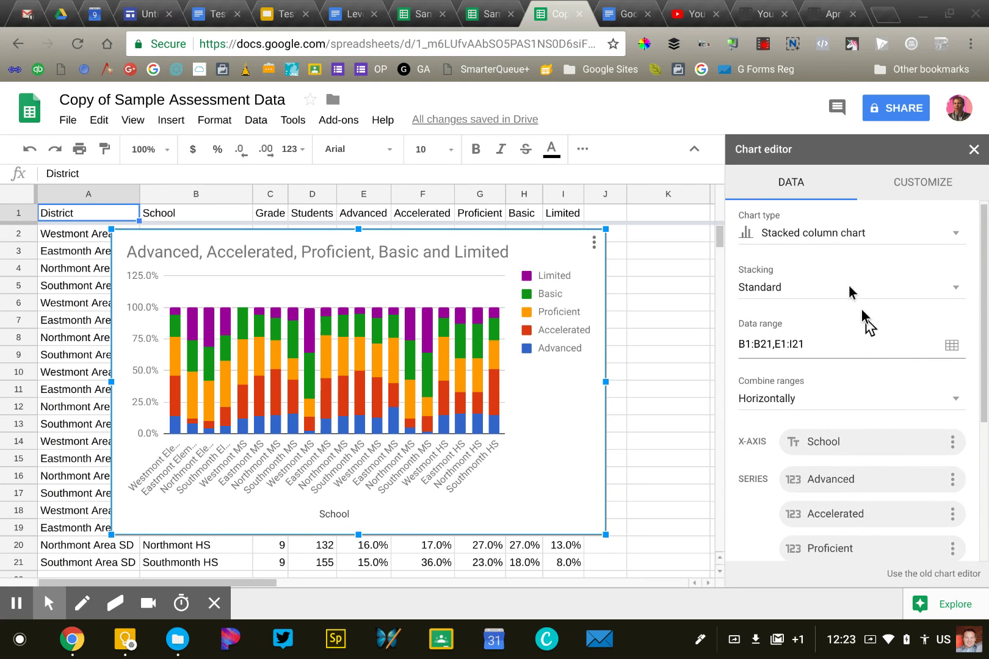
left_click(782, 235)
scroll(805, 373, "down", 3)
scroll(803, 370, "down", 3)
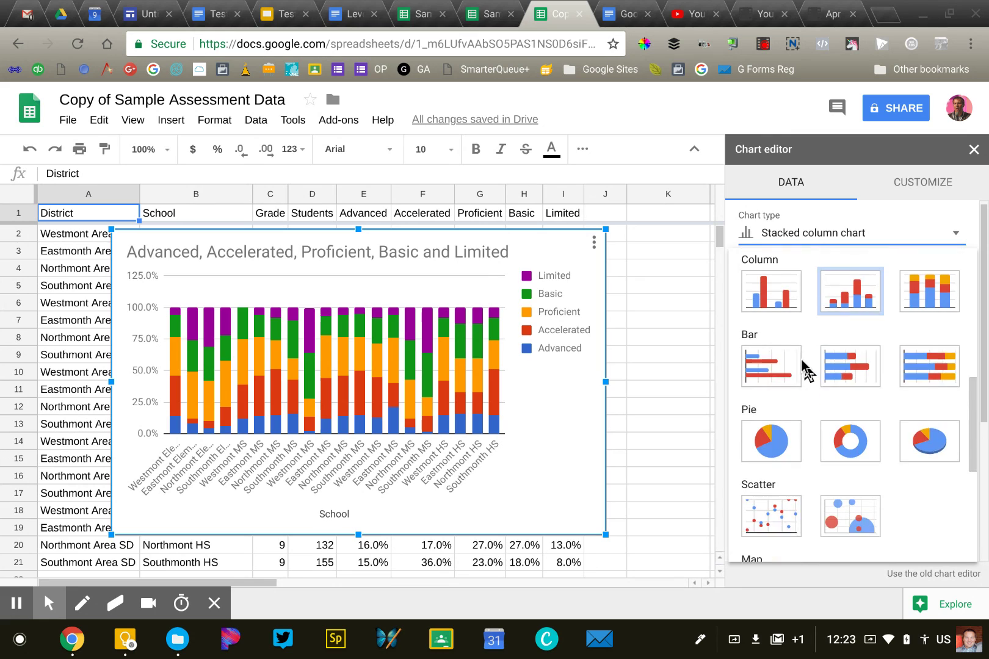
Change the chart type to Pie chart, showing Advanced percentages by school
left_click(770, 438)
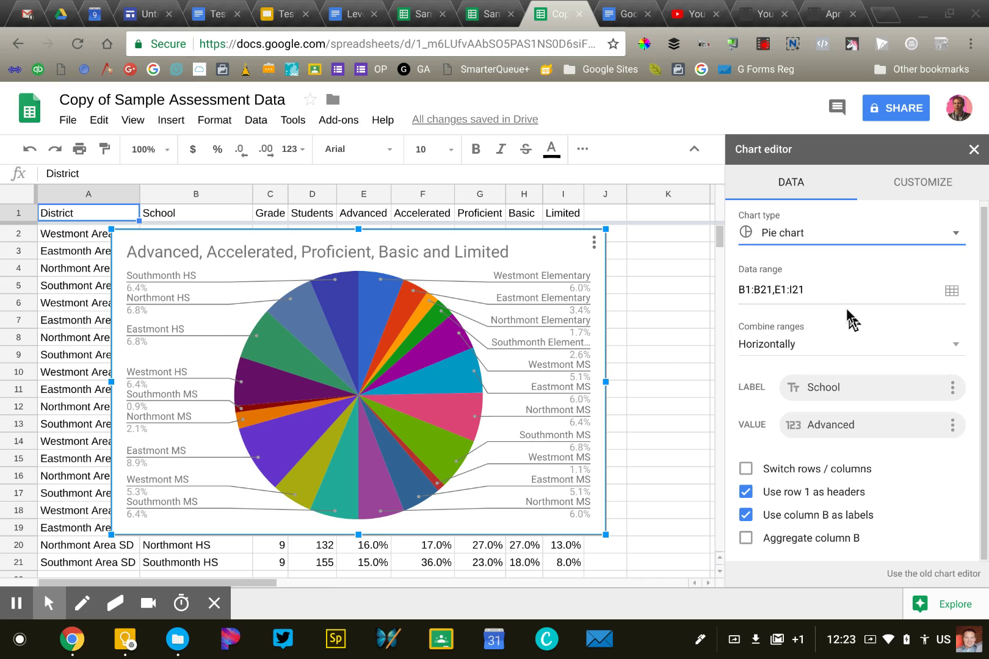
scroll(849, 324, "down", 1)
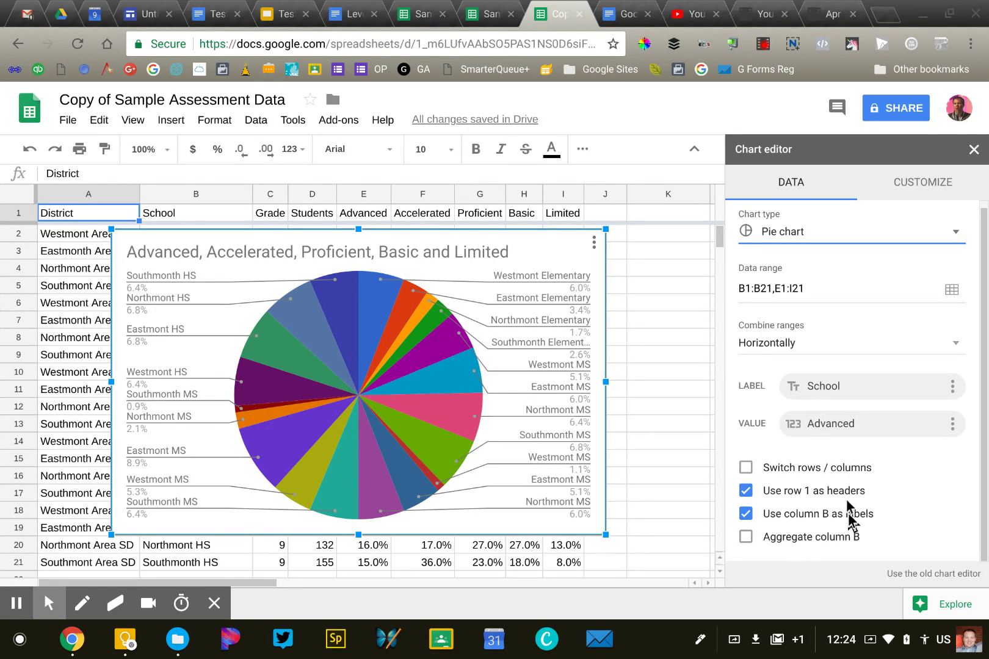
Switch rows/columns so slices show Advanced, Accelerated, Proficient, Basic and Limited
left_click(745, 468)
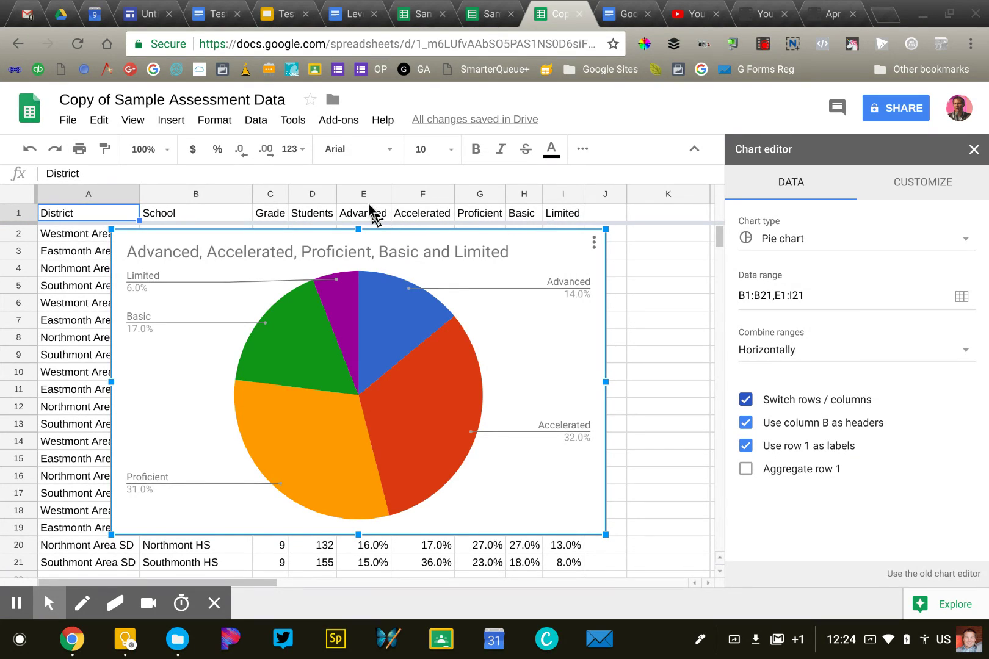
left_click_drag(369, 205, 565, 209)
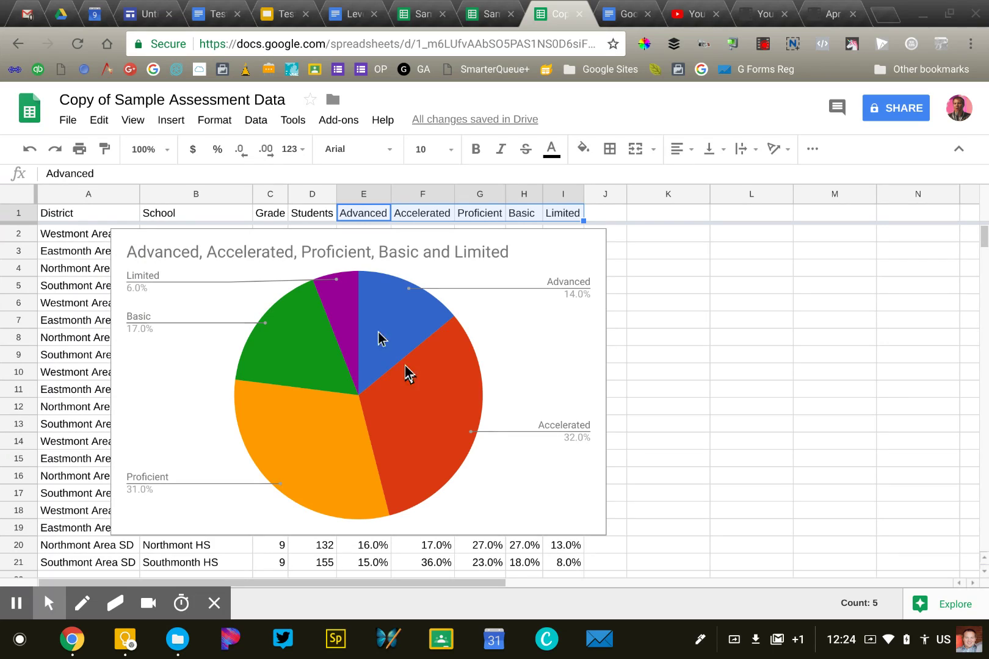
Edit the chart title to 'Test Scores by Proficiency Level', correcting the misspelling
double_click(309, 250)
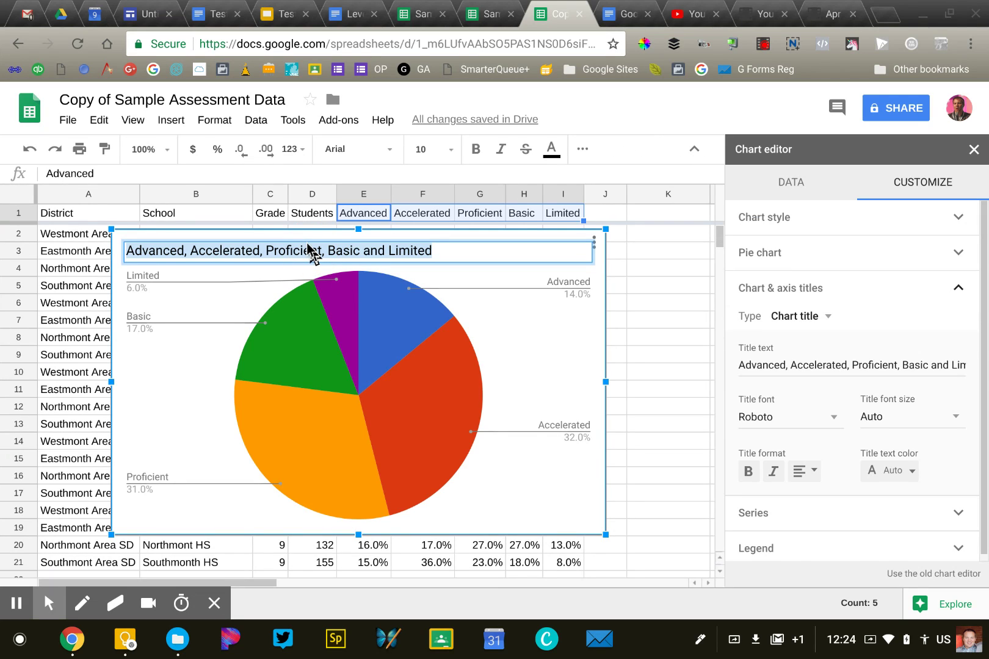
type("Test Scores ")
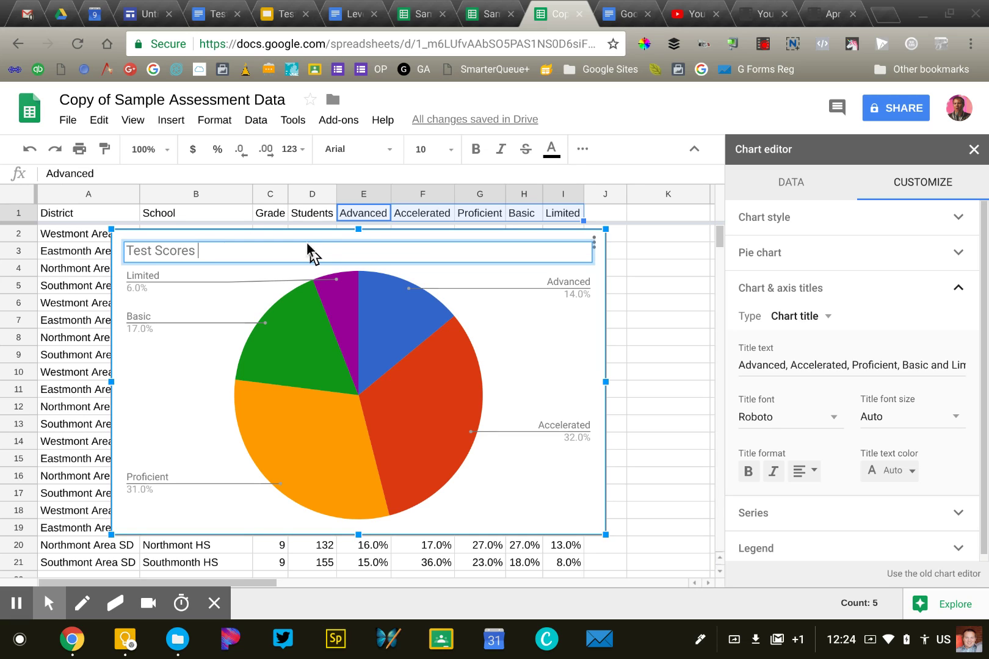
type("by Profic")
key("BackSpace")
type("ency Level")
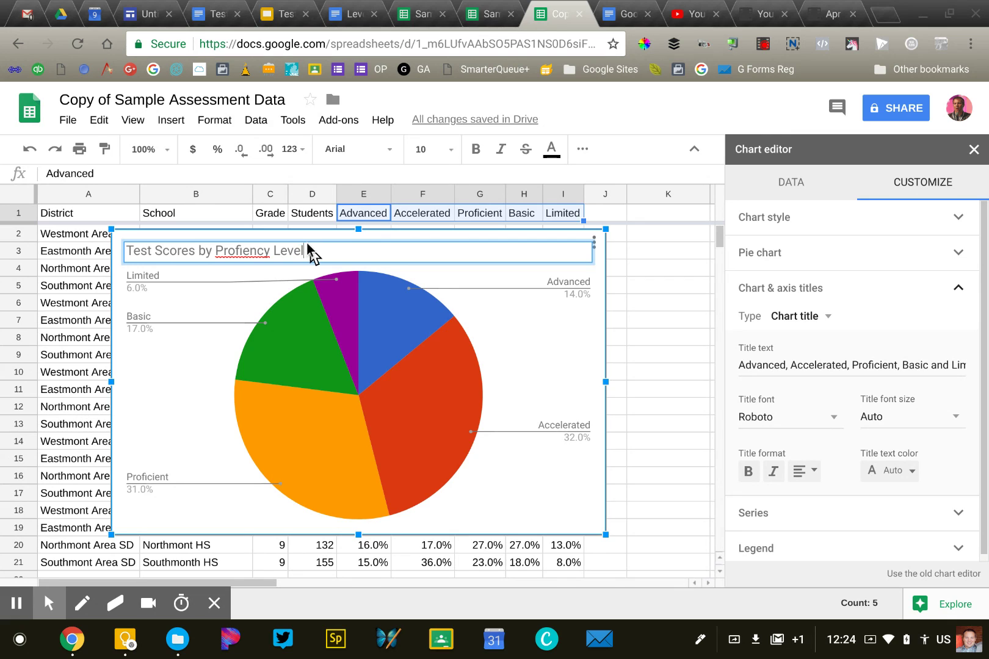
right_click(238, 259)
left_click(278, 271)
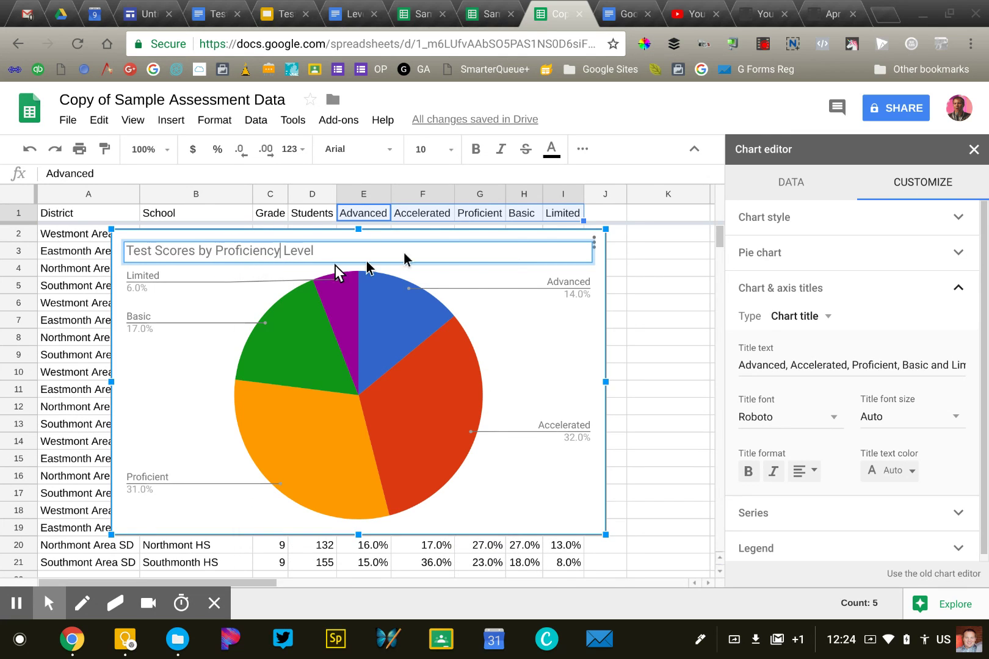
left_click(595, 266)
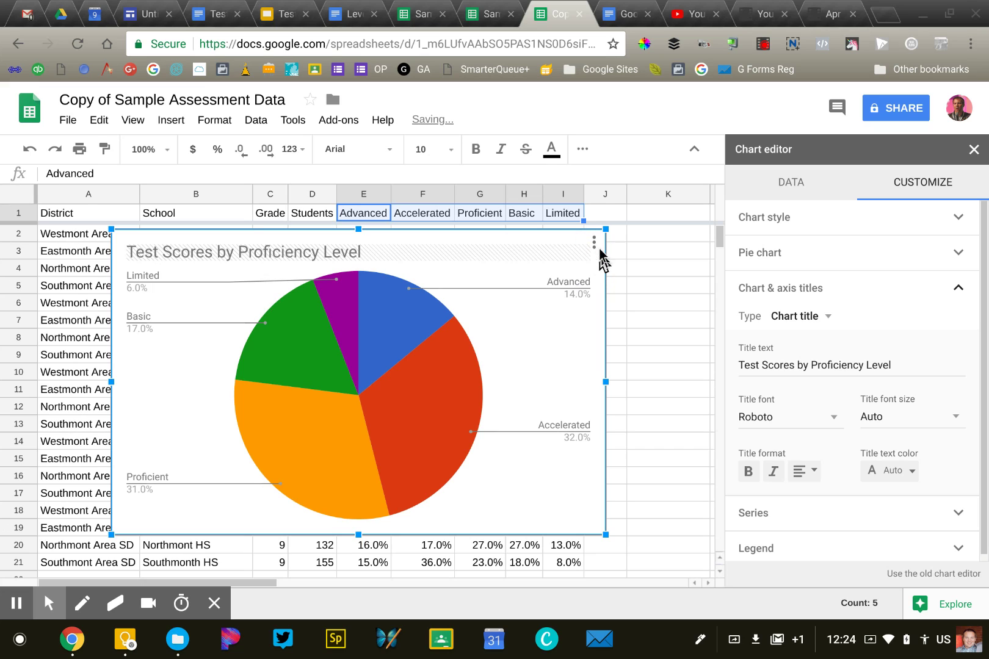
Move the titled proficiency pie chart onto its own sheet, Chart8
left_click(594, 243)
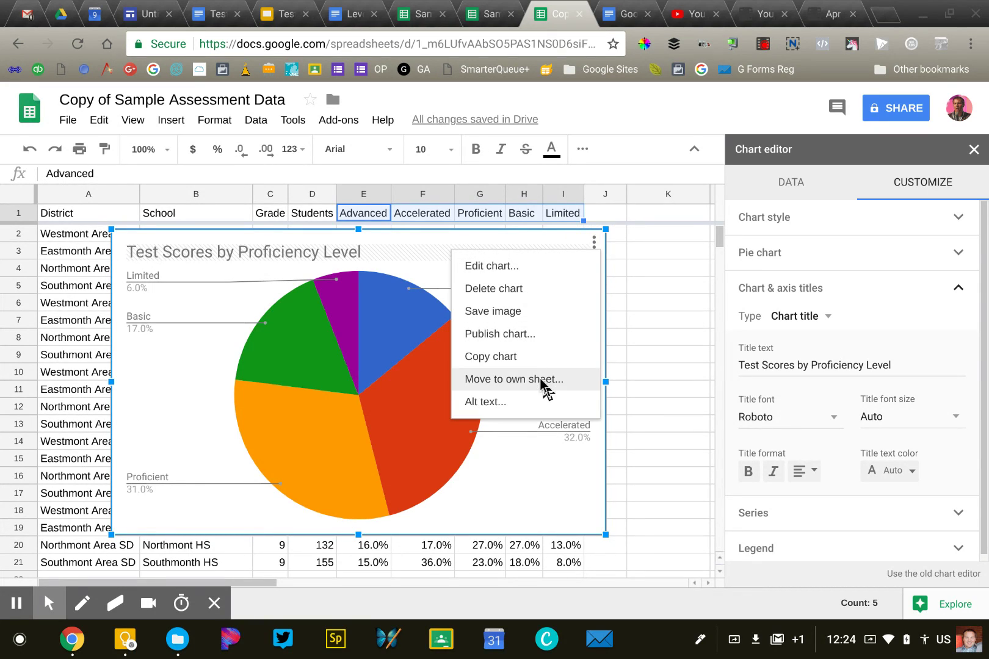
left_click(510, 384)
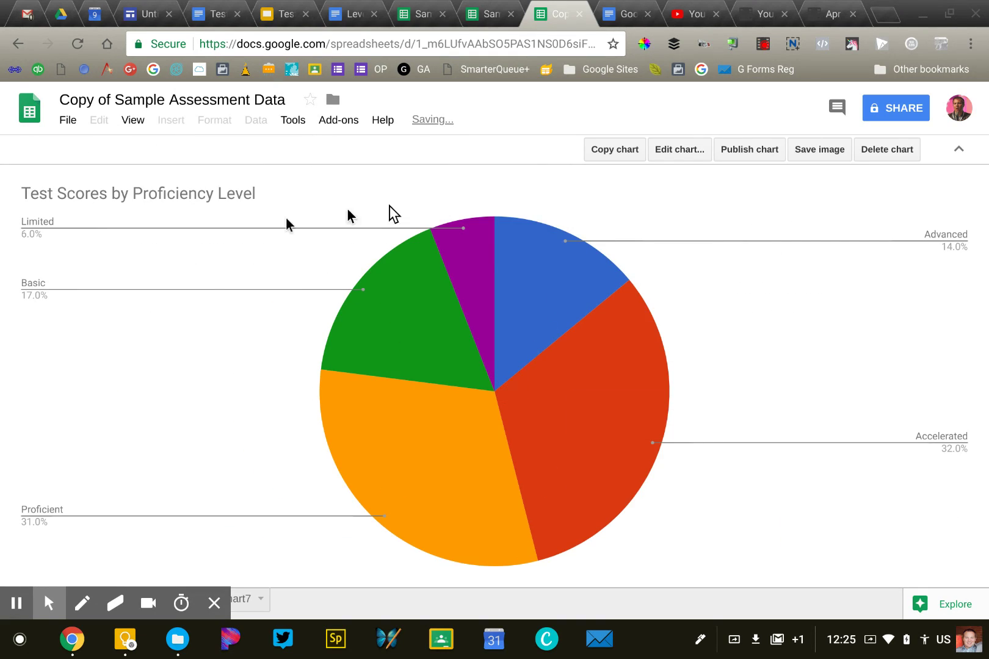
mouse_move(541, 324)
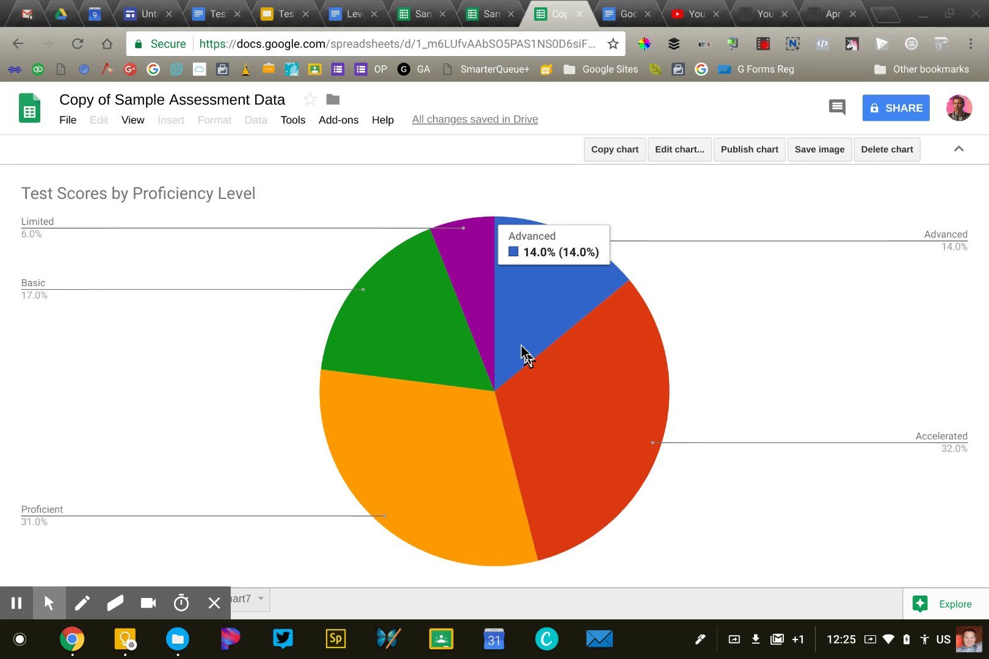
left_click(214, 603)
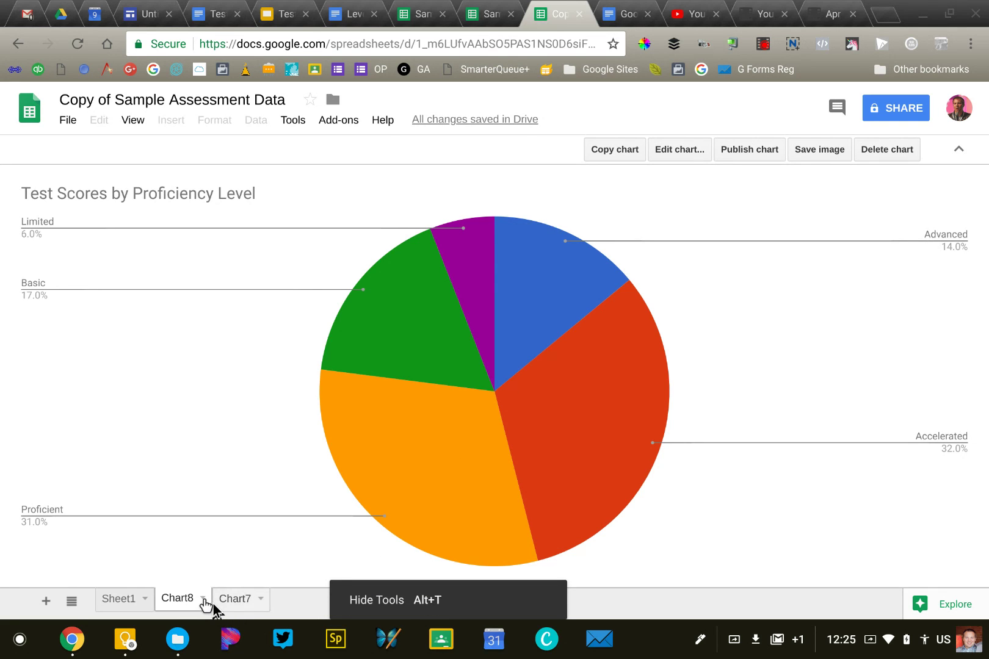
On Sheet1, select the header row and the four grade-5 rows, range A1:I5
left_click(123, 599)
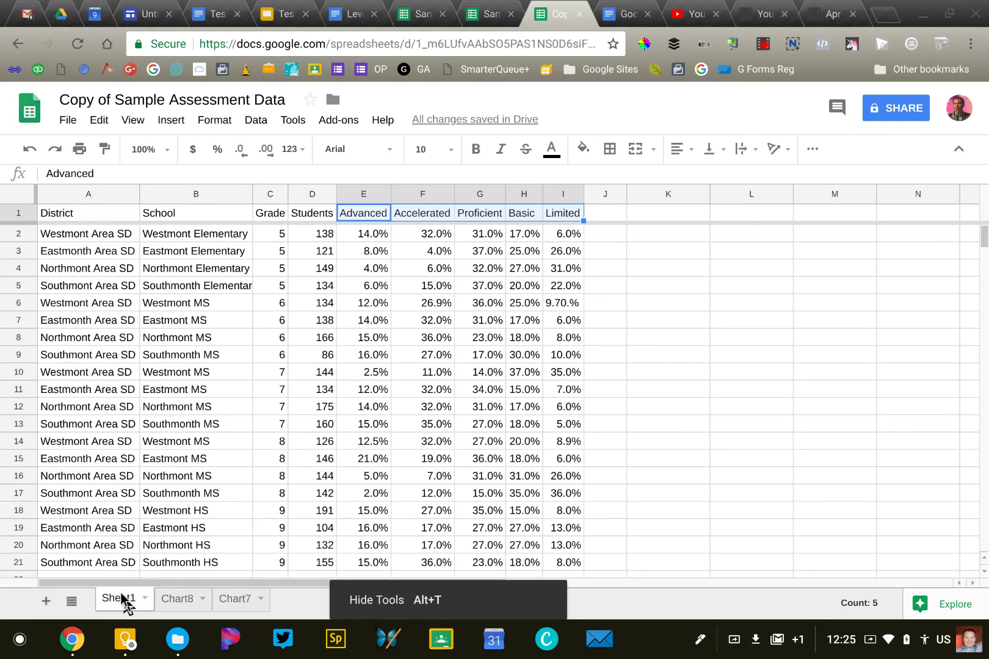
left_click(279, 393)
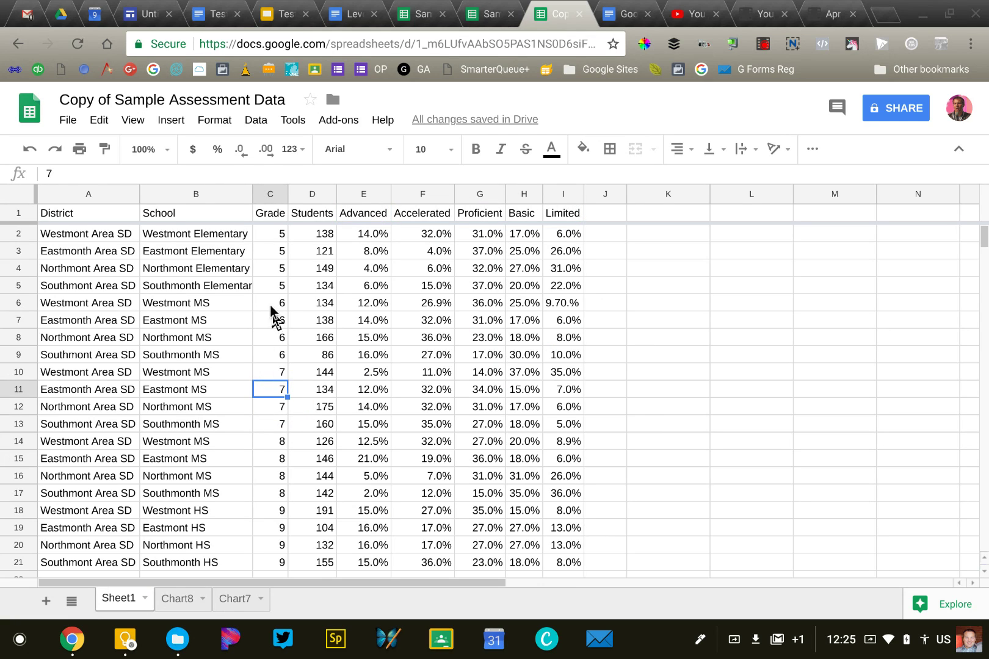
left_click(276, 237)
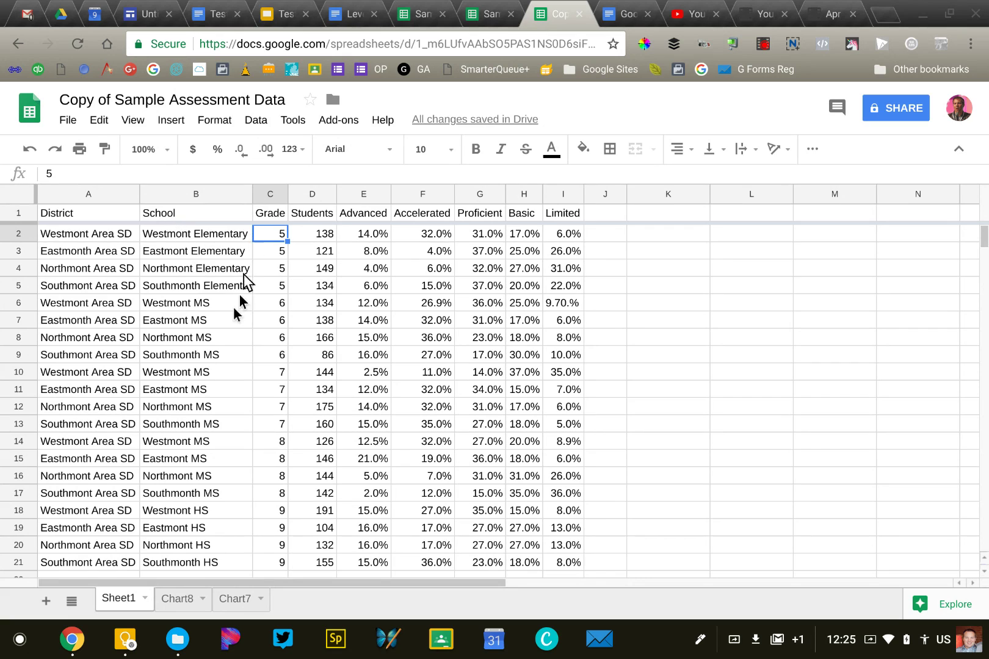
left_click(356, 347)
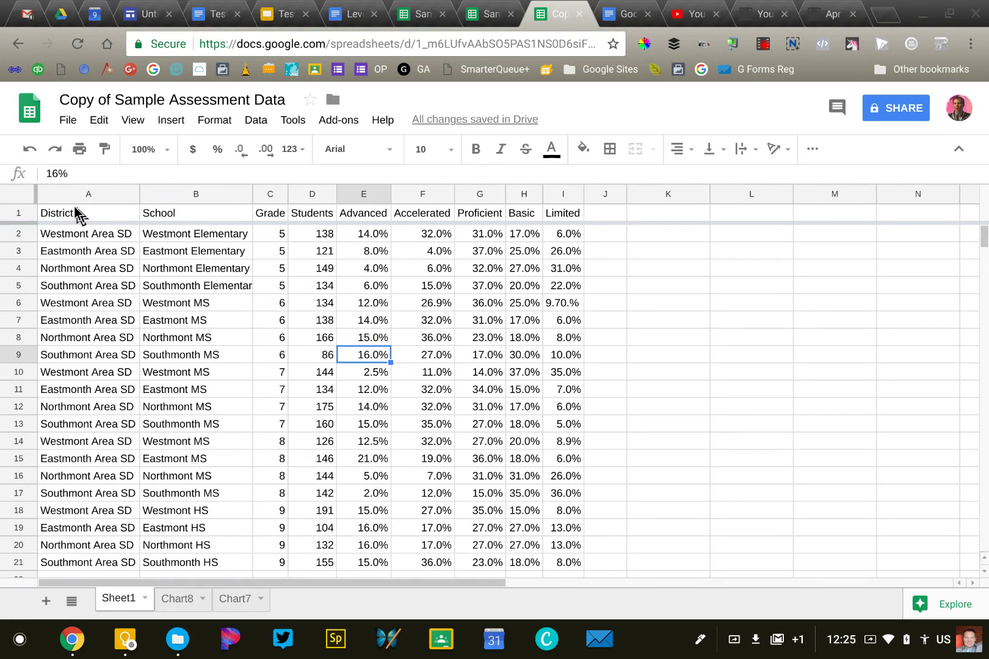
left_click(47, 225)
left_click(43, 208)
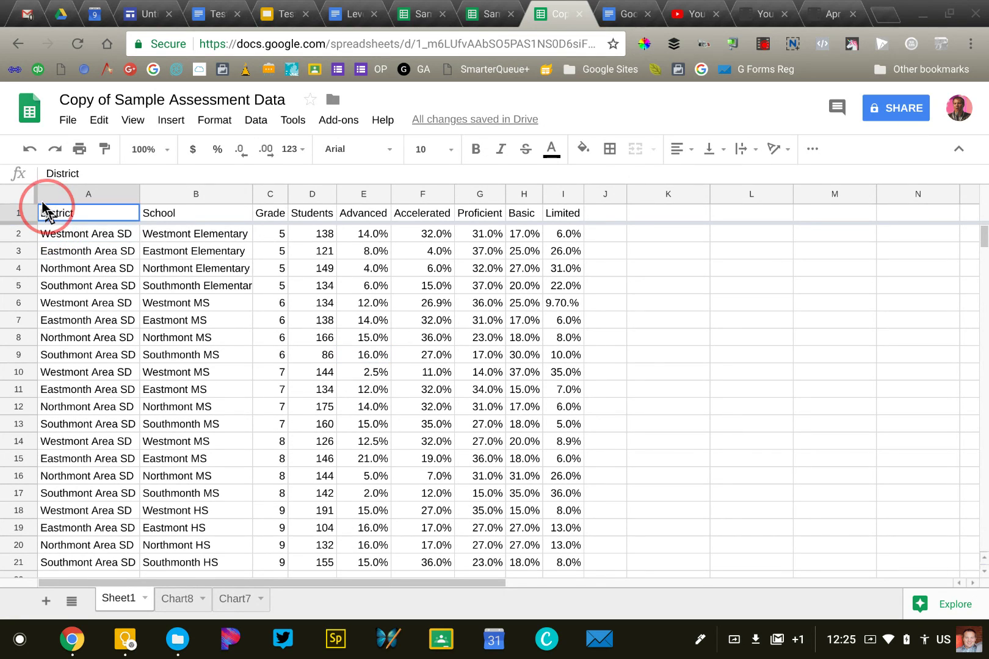
left_click_drag(43, 208, 553, 286)
left_click_drag(549, 289, 552, 286)
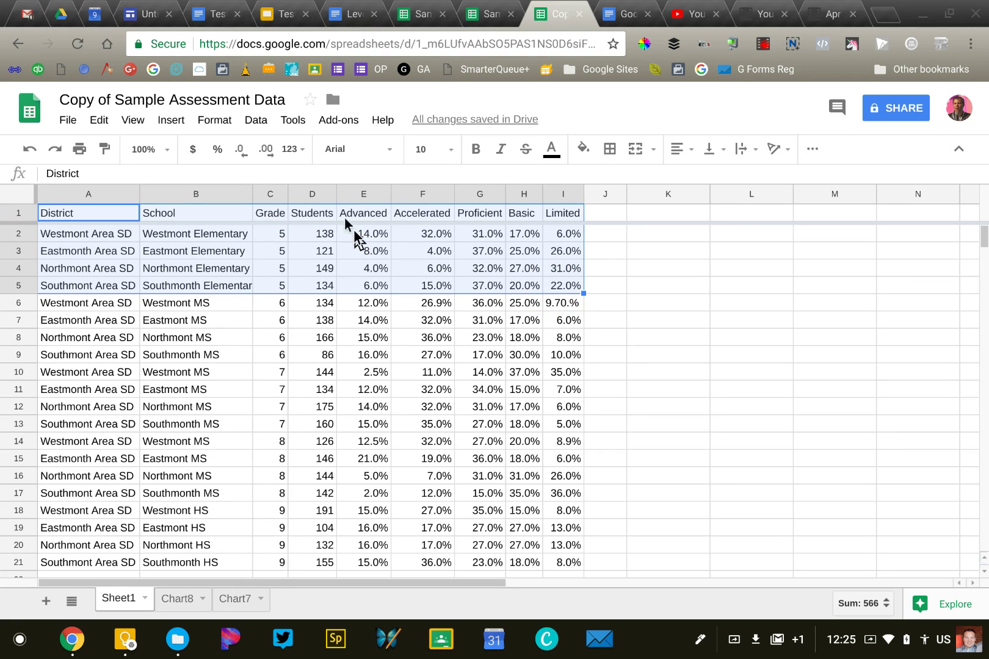
left_click(169, 128)
Create a column chart from A1:I5 with District categories and School labels
left_click(189, 320)
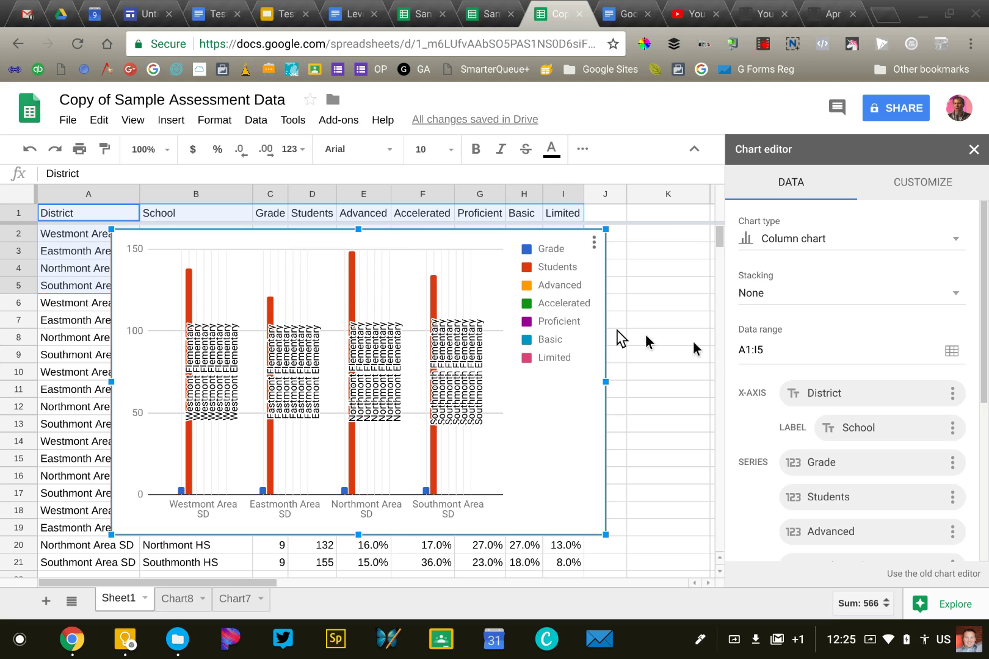
scroll(797, 417, "down", 2)
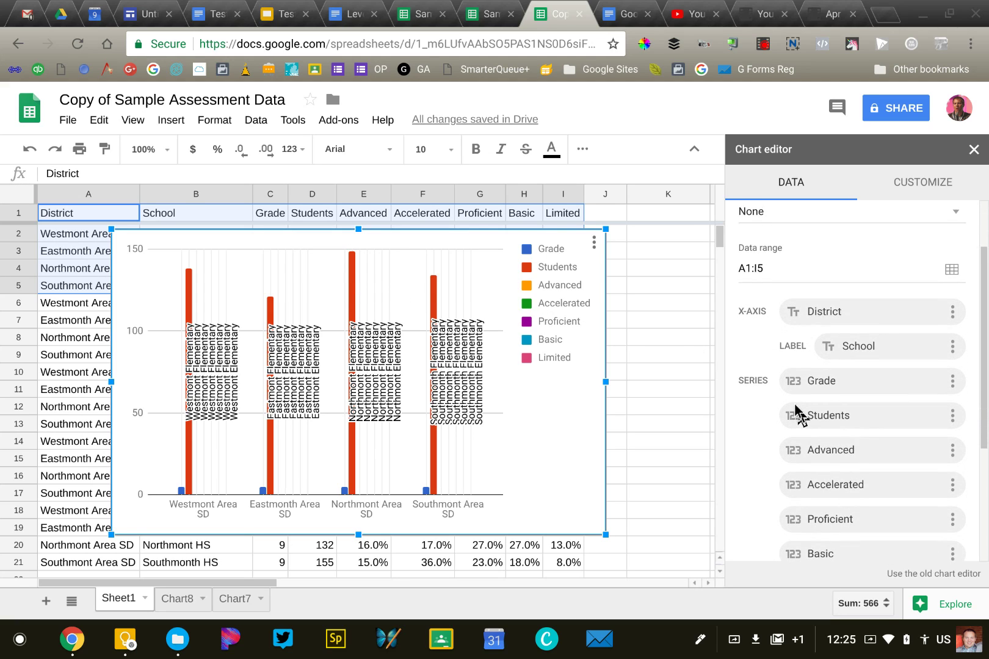
scroll(798, 415, "down", 1)
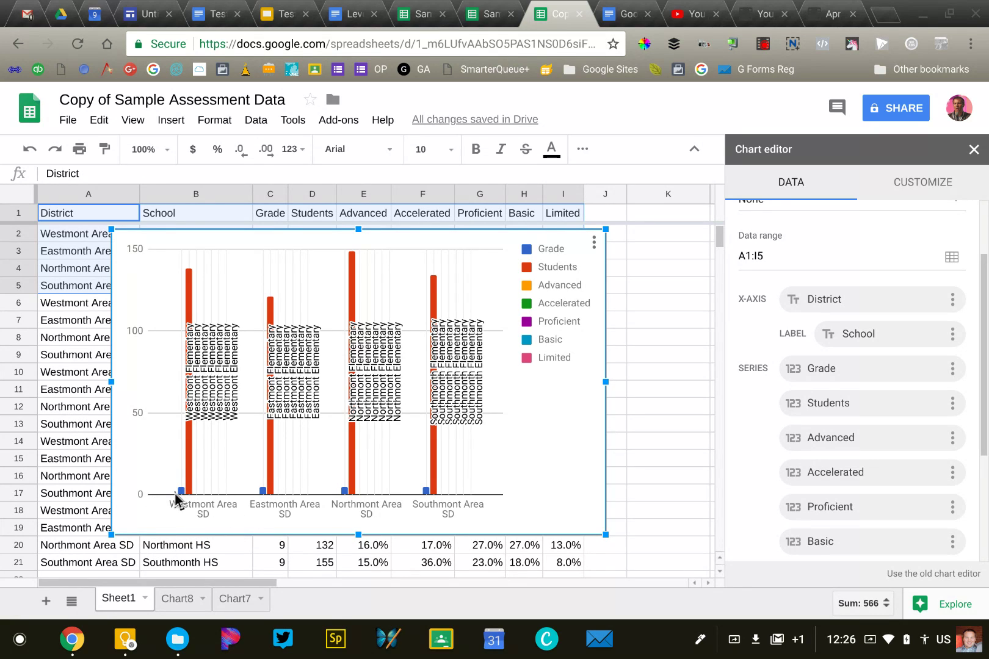
left_click(952, 334)
Remove the School label so the range becomes A1:A5,C1:I5
left_click(866, 379)
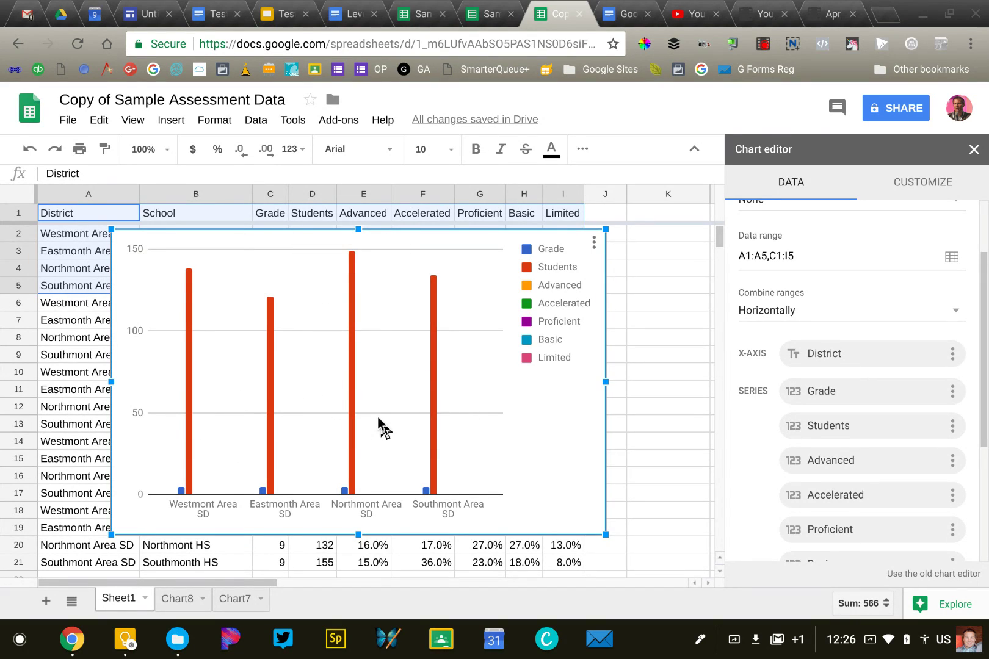
scroll(377, 417, "down", 1)
scroll(377, 417, "up", 1)
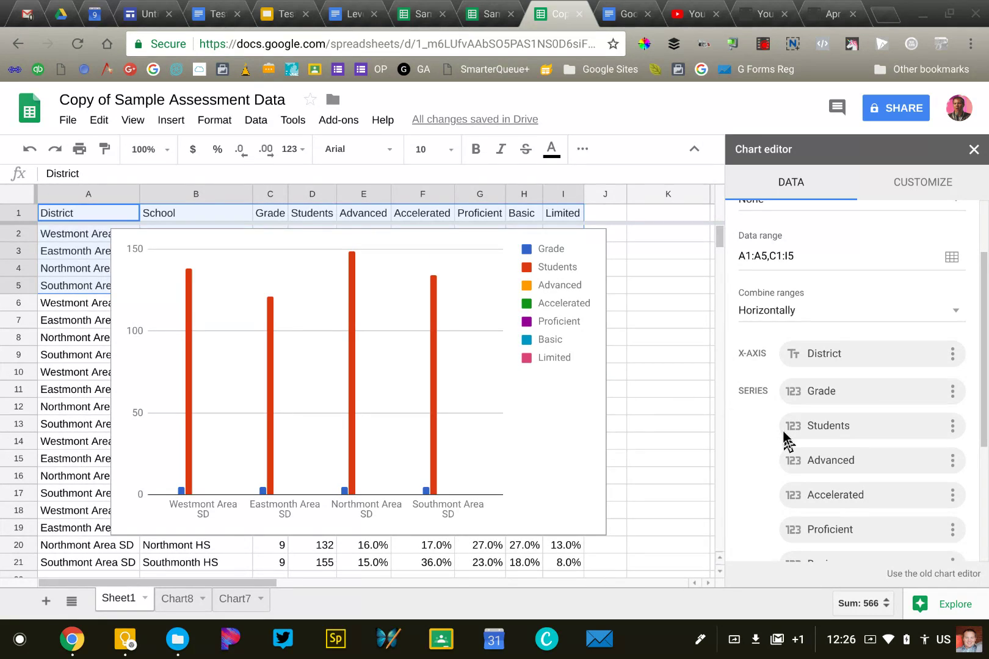
scroll(788, 440, "down", 2)
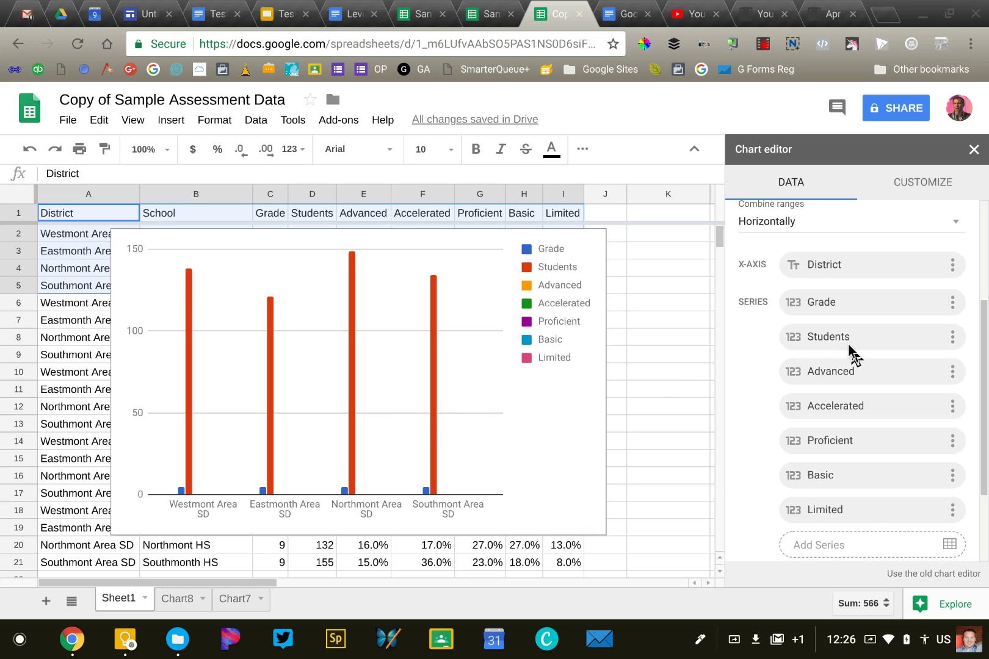
scroll(848, 346, "up", 1)
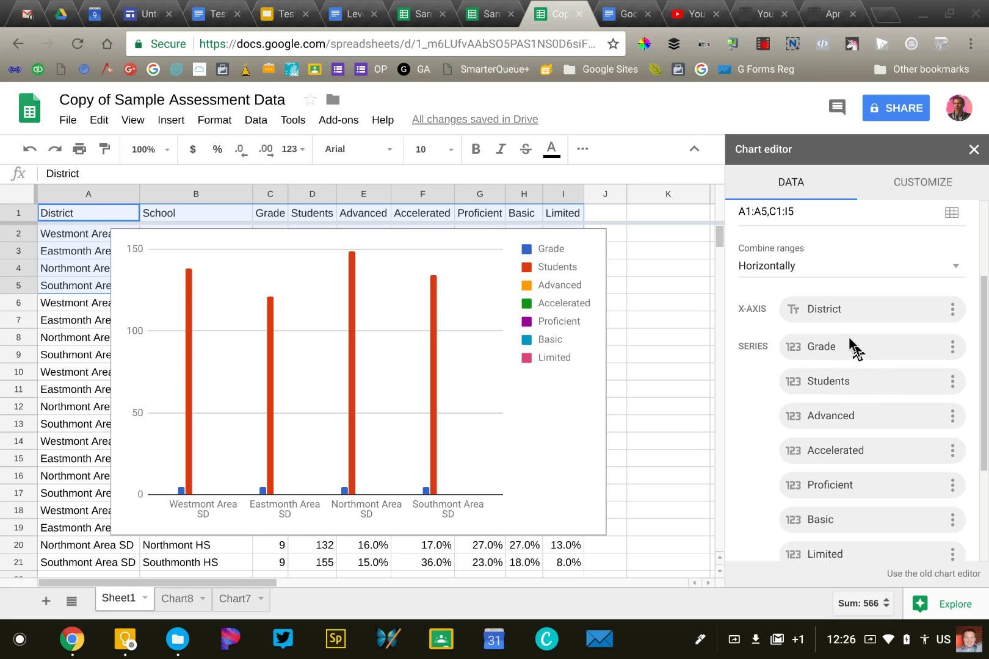
Remove the Grade and Students series, leaving range A1:A5,E1:I5
left_click(951, 347)
left_click(875, 397)
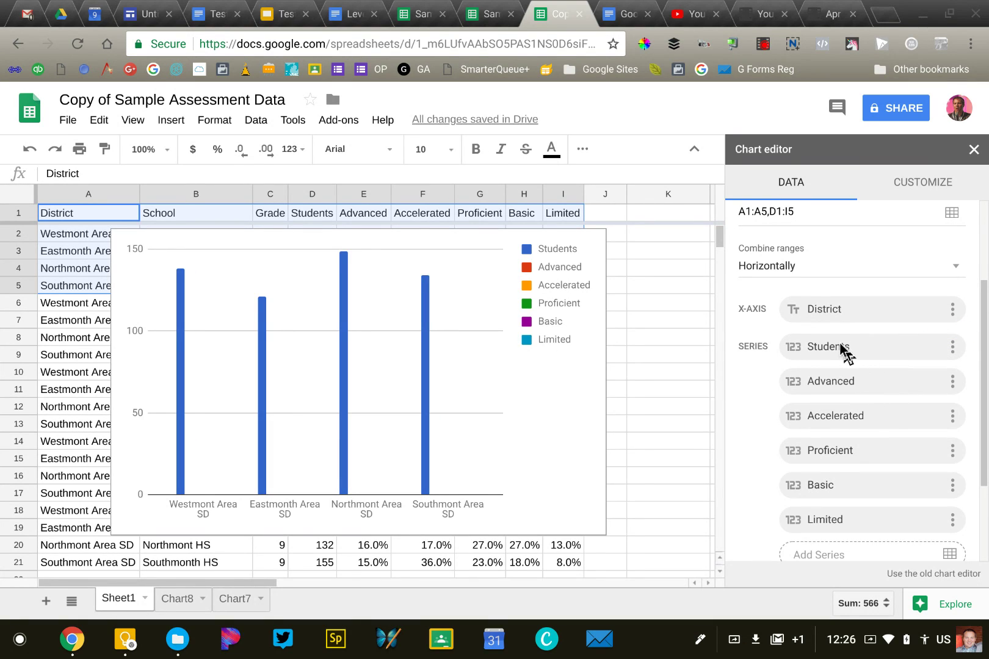
left_click(951, 347)
left_click(848, 394)
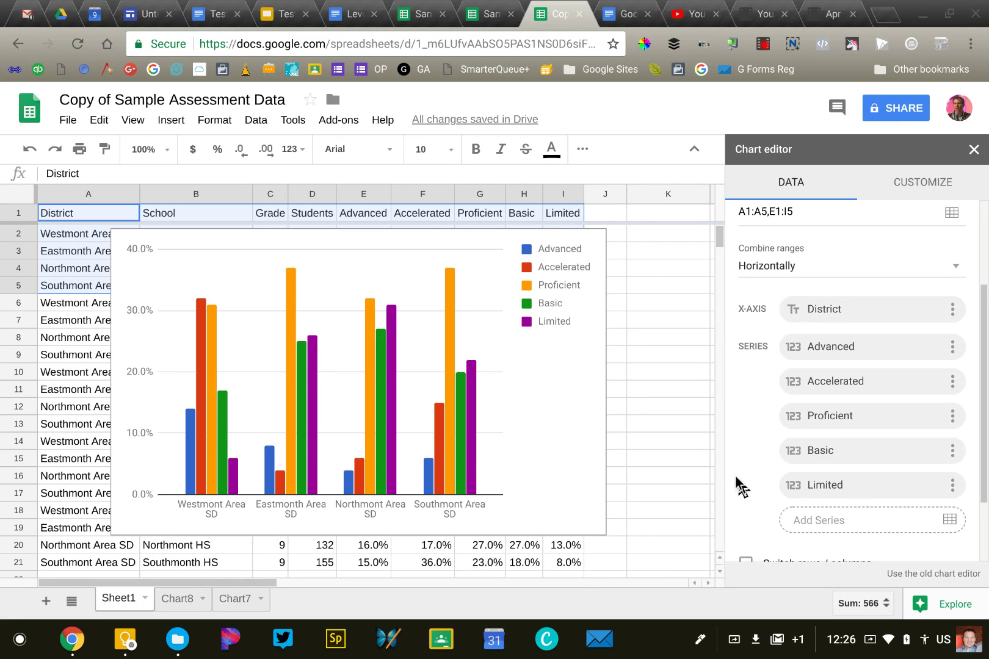
scroll(746, 494, "down", 2)
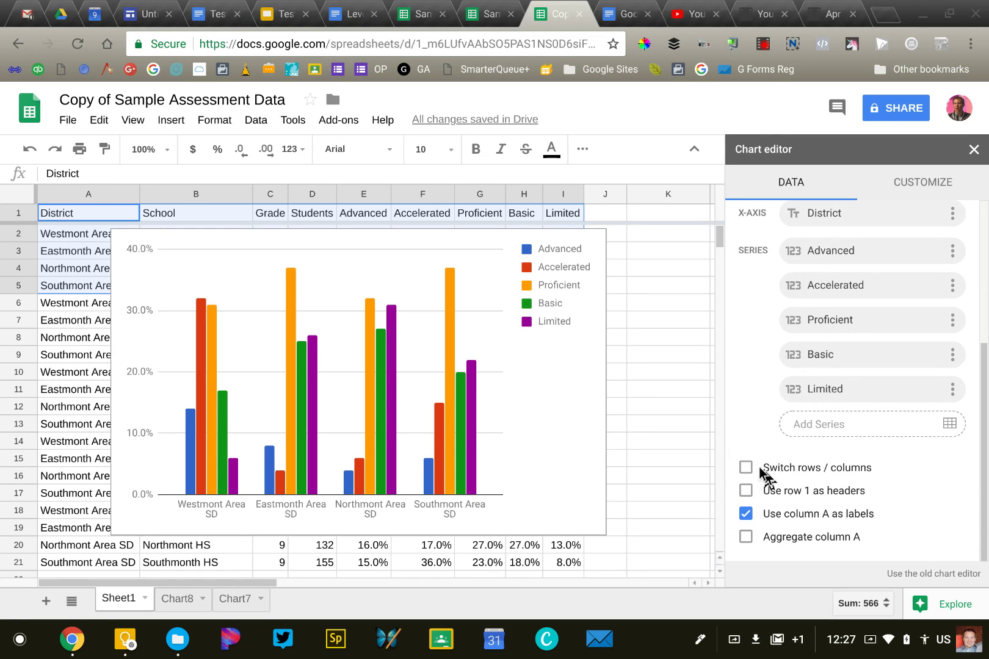
left_click(743, 466)
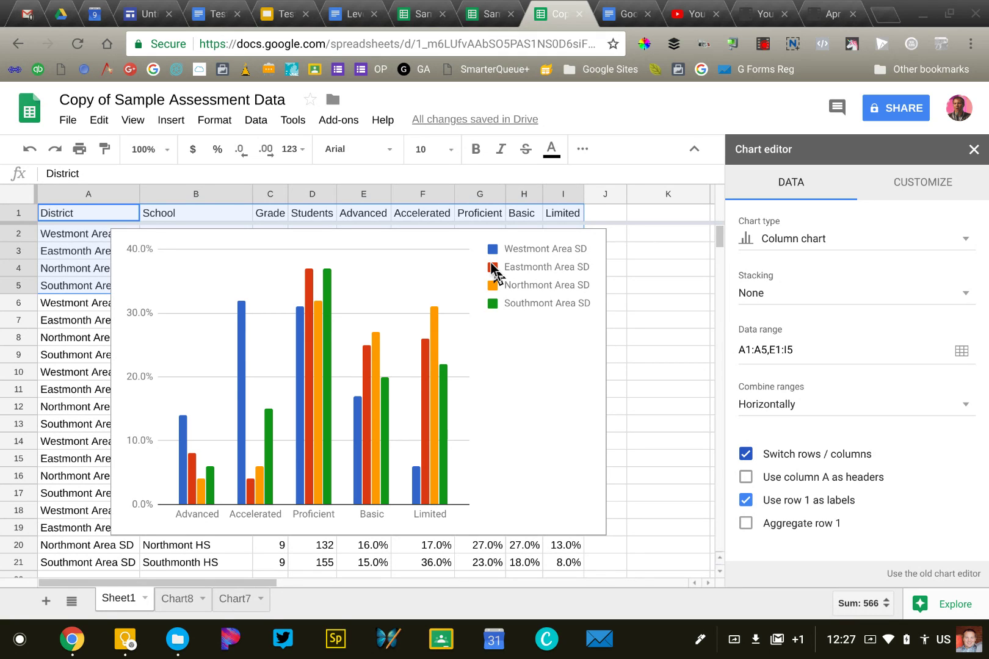
left_click(743, 455)
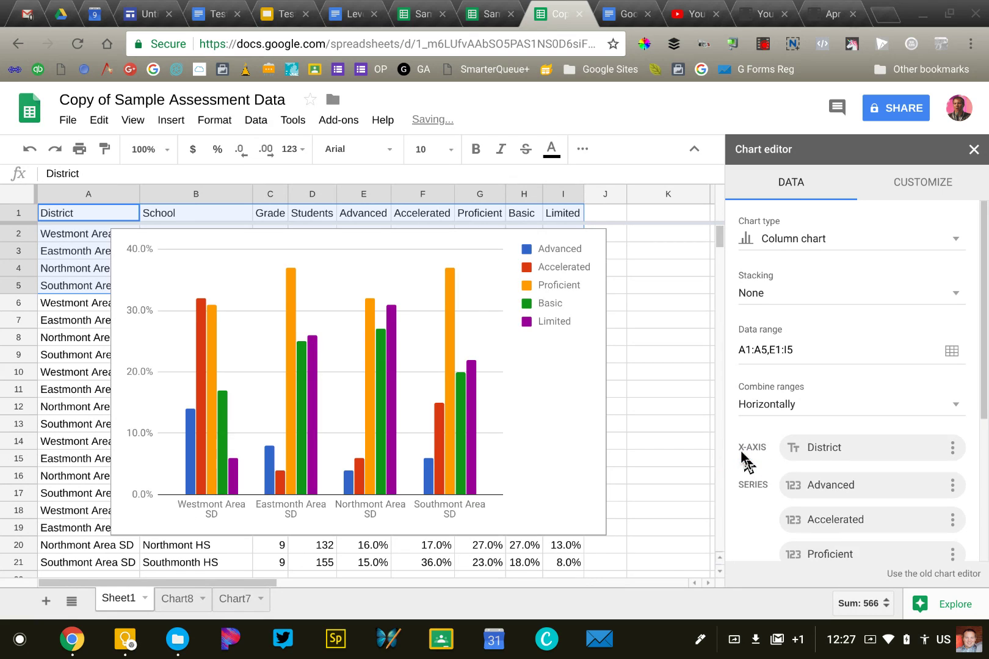
left_click(550, 423)
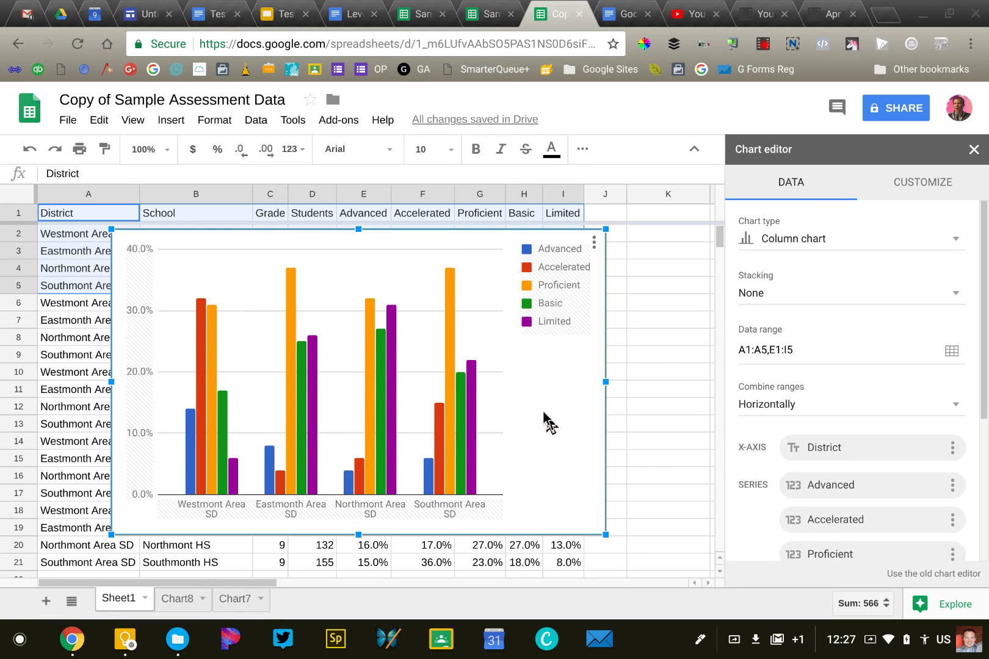
left_click(593, 242)
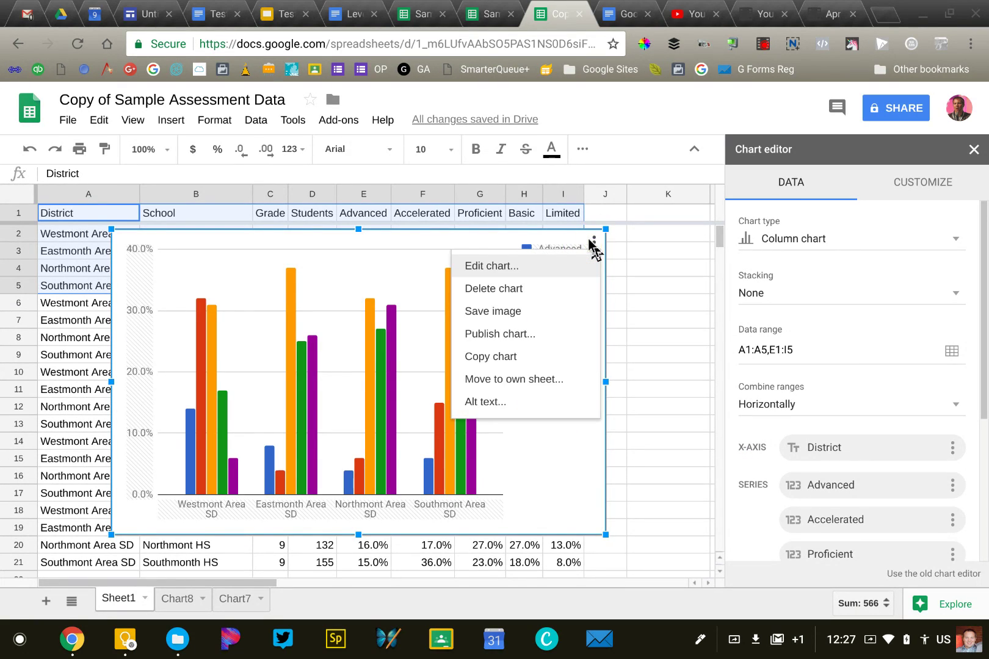
Move the district column chart to sheet Chart9, then check its Customize settings
left_click(540, 377)
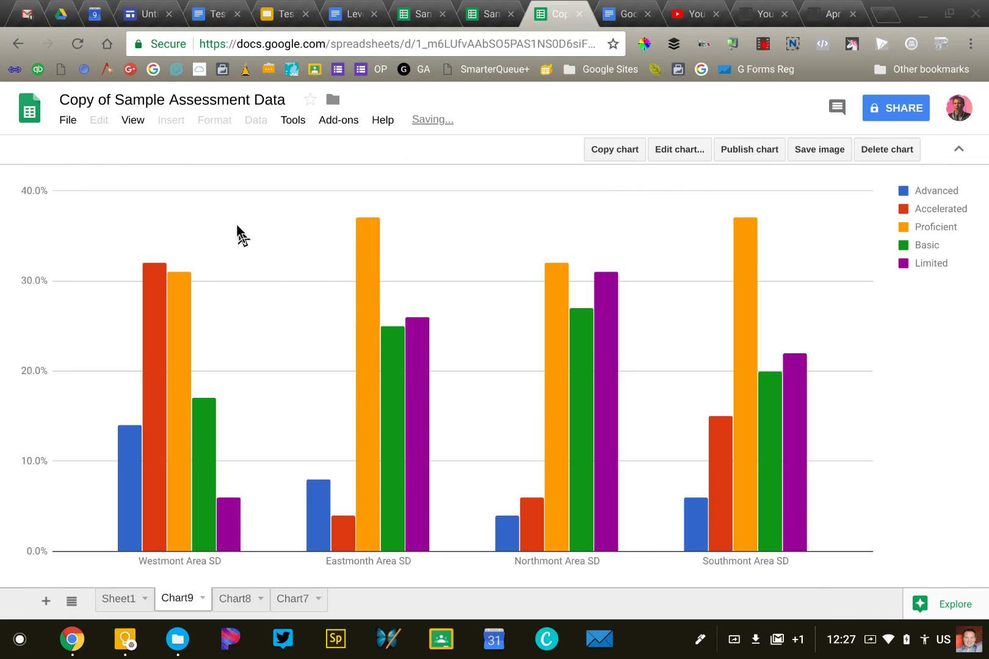
left_click(672, 152)
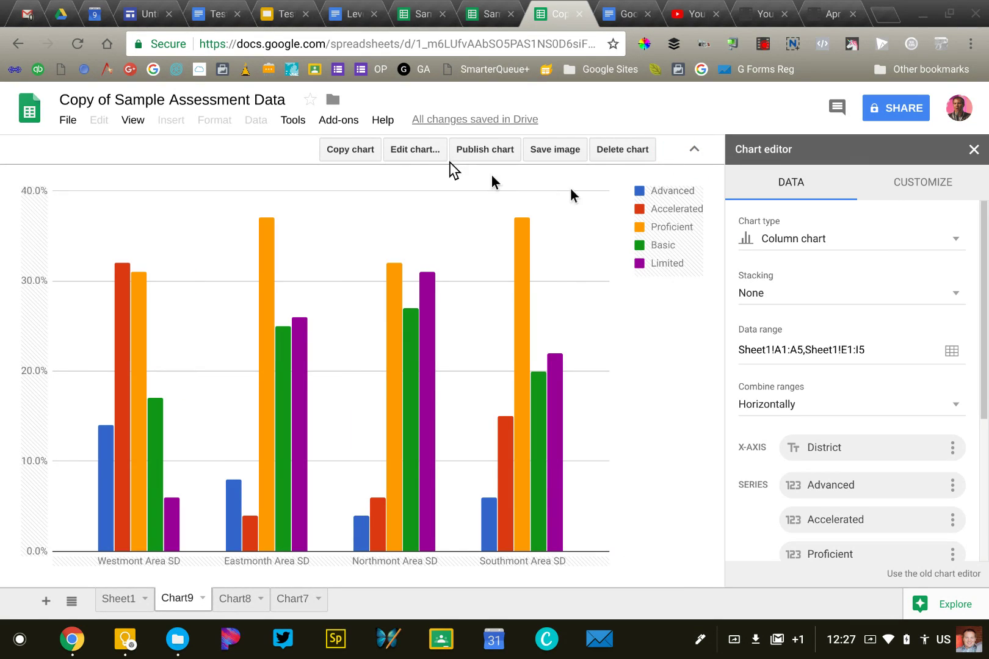
scroll(753, 356, "down", 3)
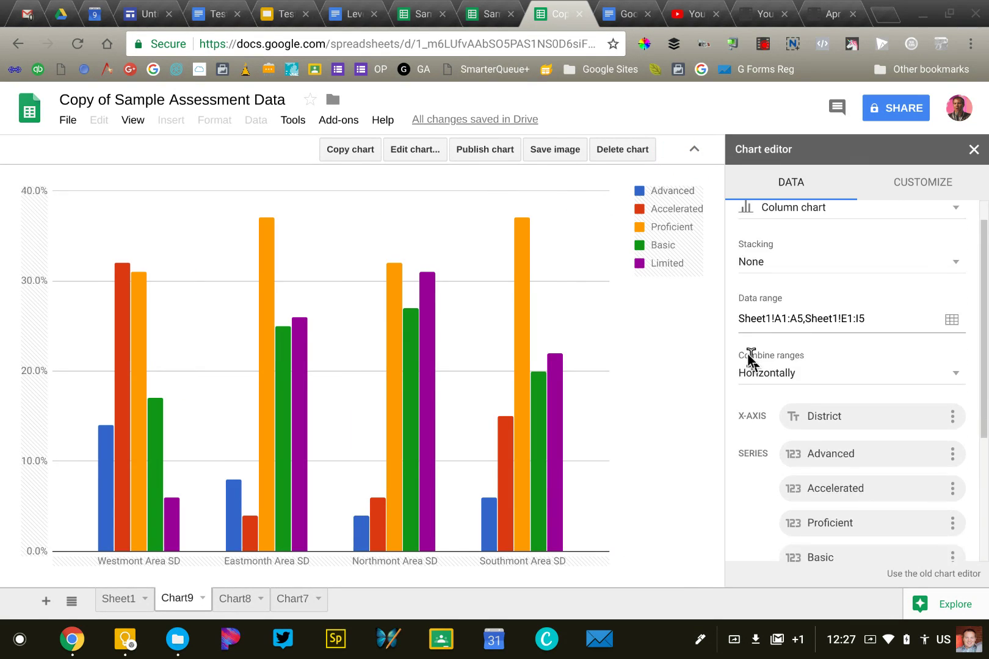
scroll(747, 354, "up", 1)
scroll(748, 355, "up", 2)
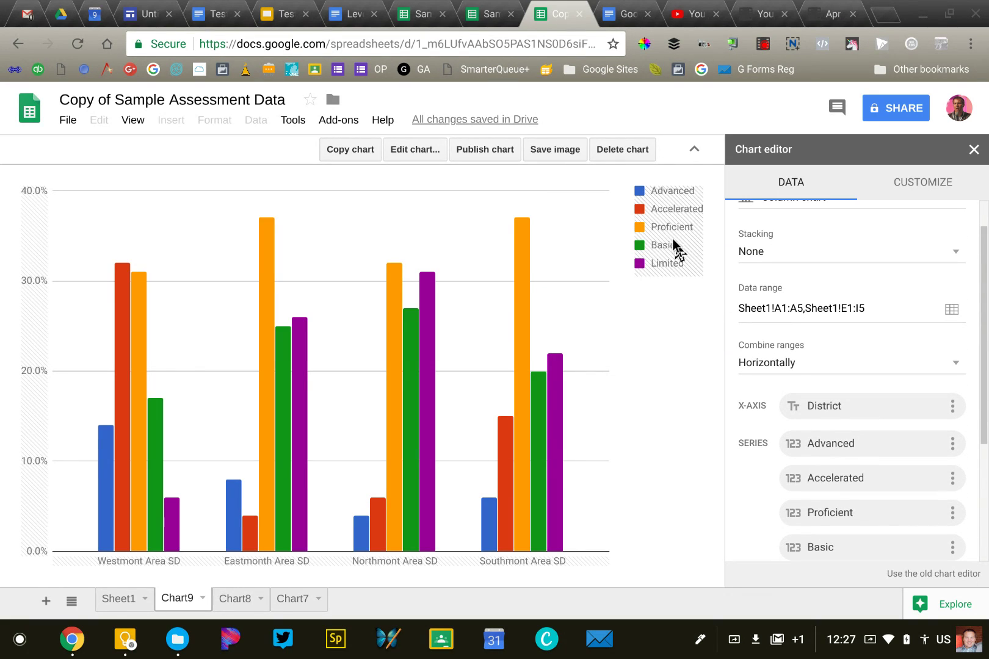
left_click(924, 184)
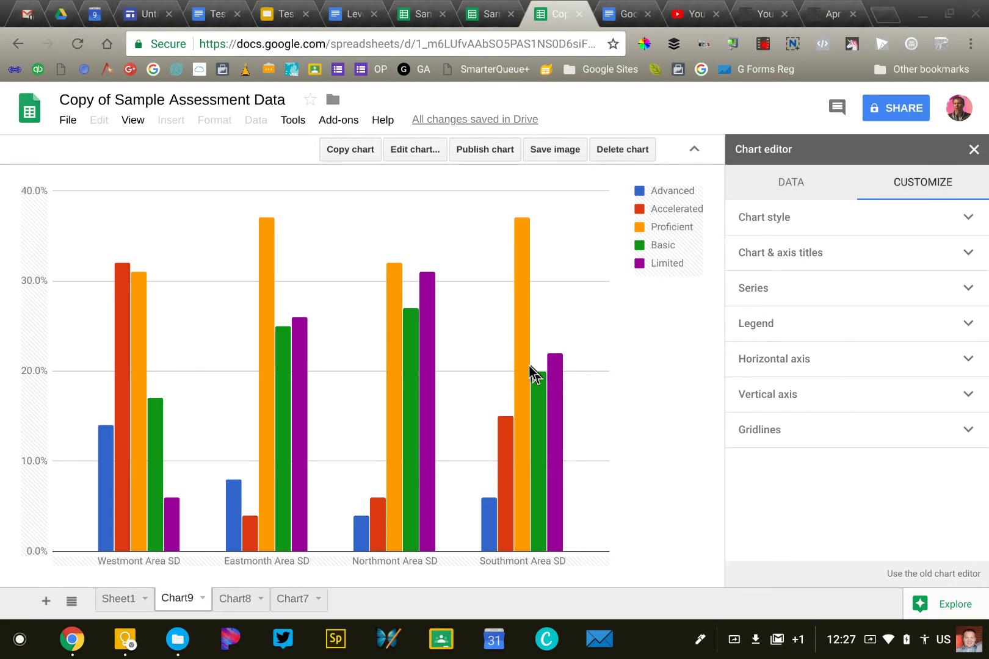
left_click(972, 149)
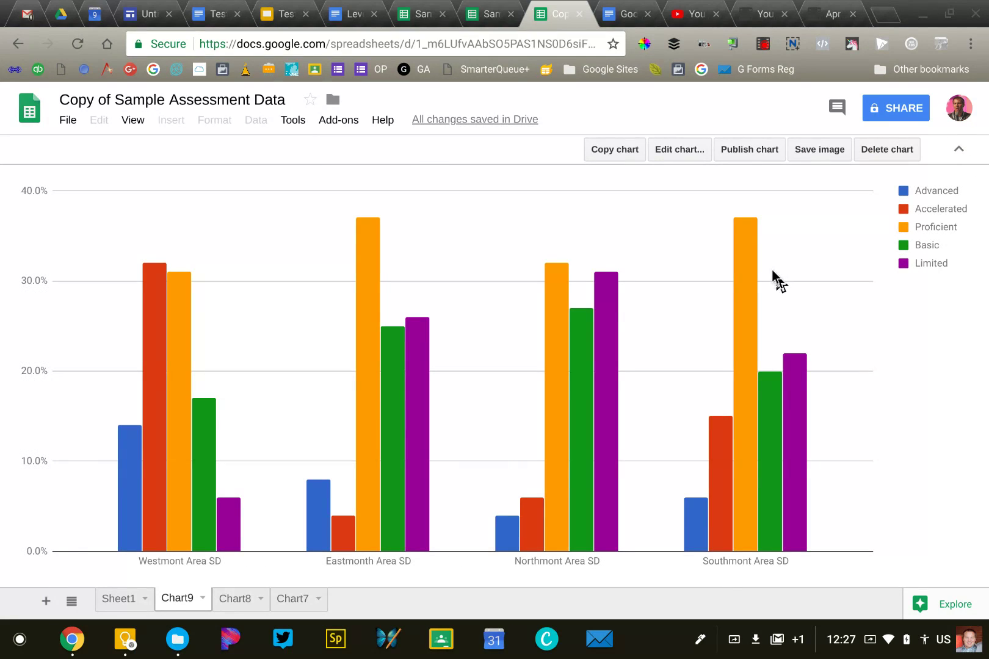